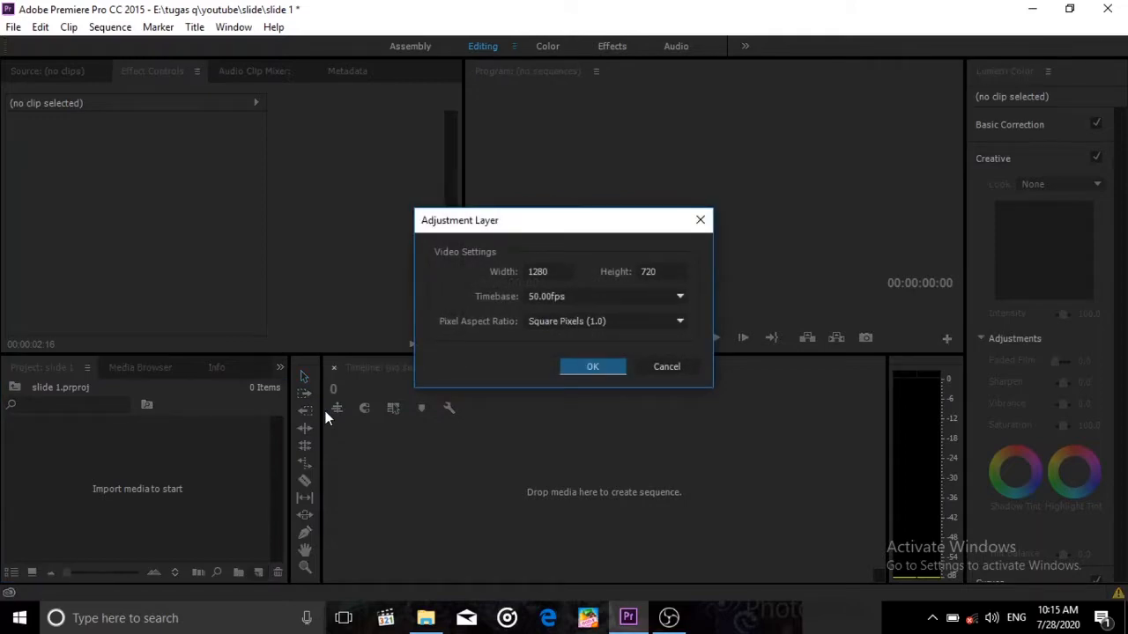
Step: Create a 1280 x 720, 50 fps adjustment layer and place it in the empty timeline to start a sequence
{"action": "left_click", "coordinate": [596, 368]}
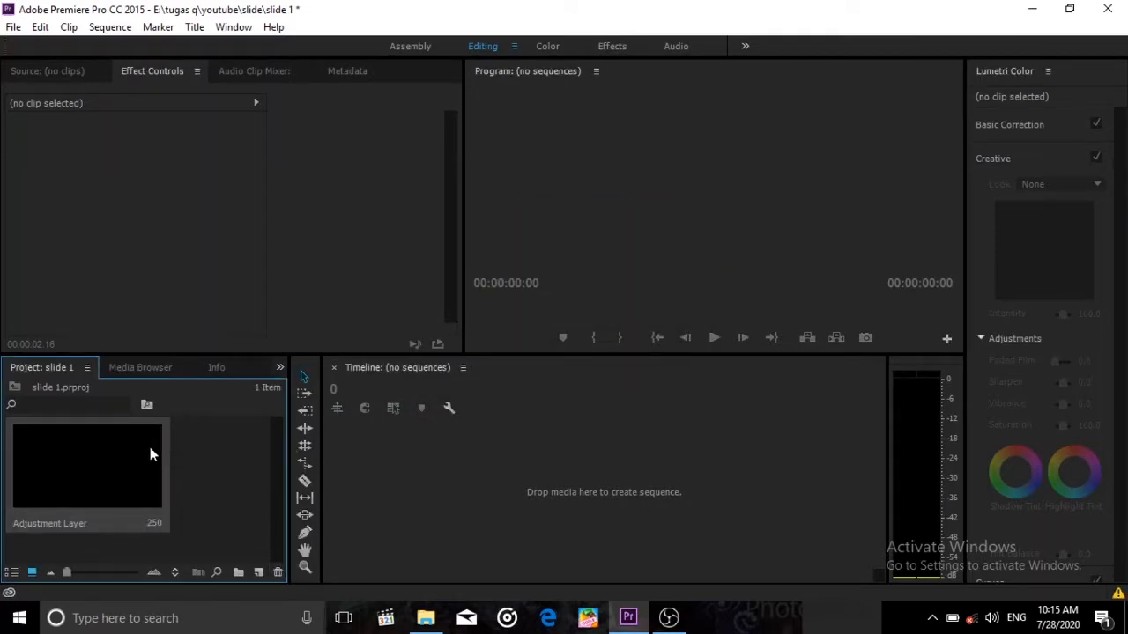
{"action": "left_click_drag", "start_coordinate": [150, 455], "coordinate": [372, 448]}
{"action": "left_click_drag", "start_coordinate": [373, 447], "coordinate": [374, 446]}
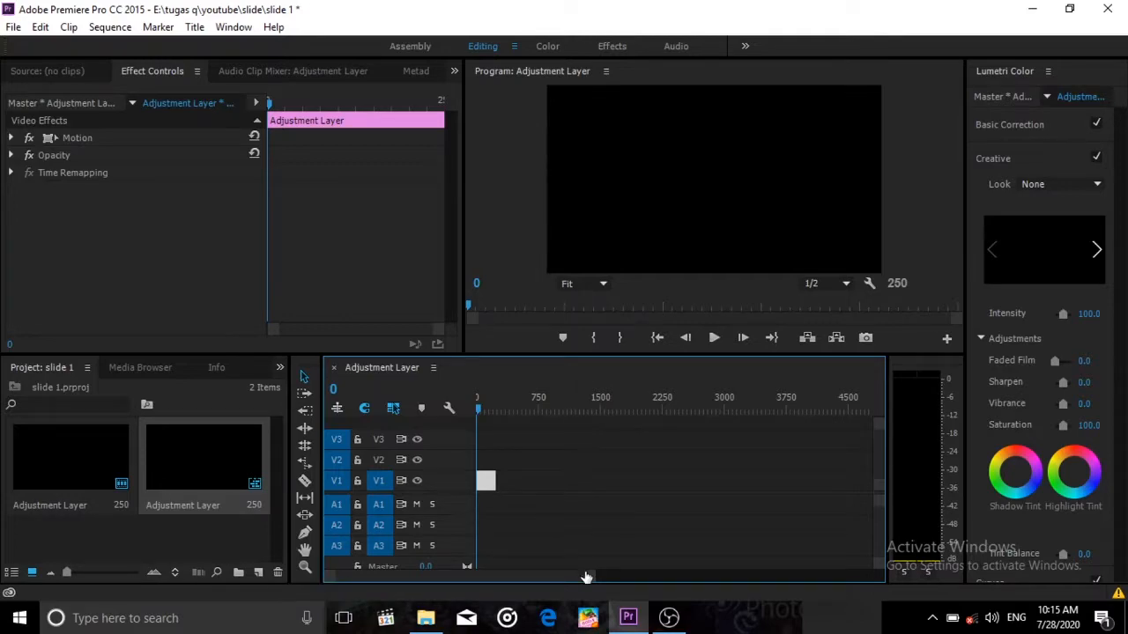
{"action": "left_click_drag", "start_coordinate": [586, 578], "coordinate": [505, 569]}
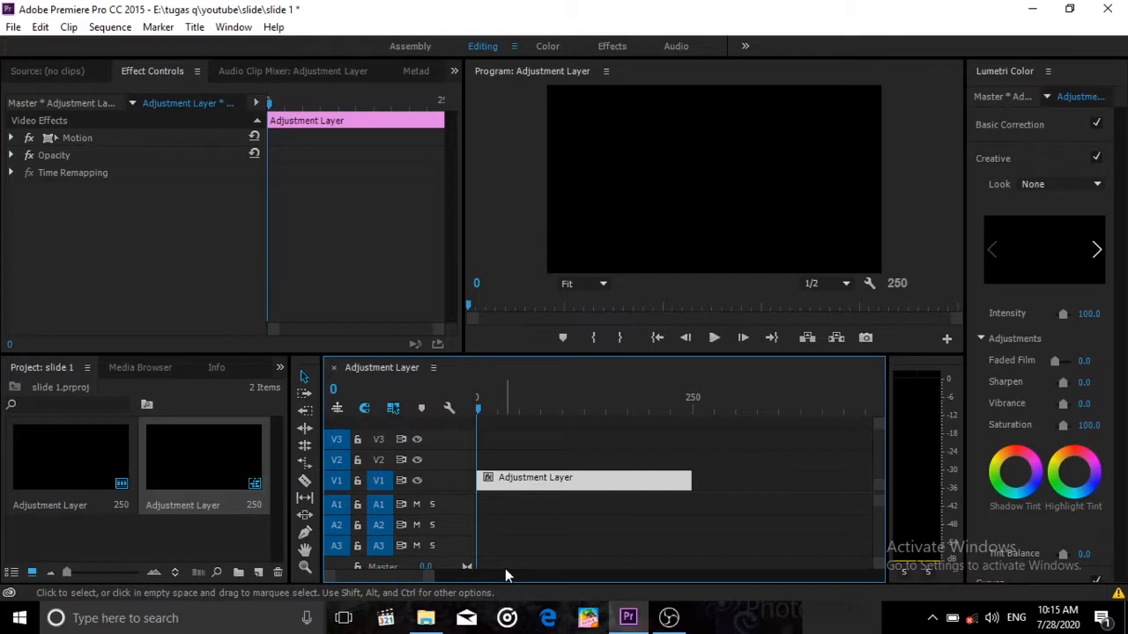
Step: Create a 1280 x 720 color matte in near-white FBFBFB and name it background putih
{"action": "left_click", "coordinate": [258, 573]}
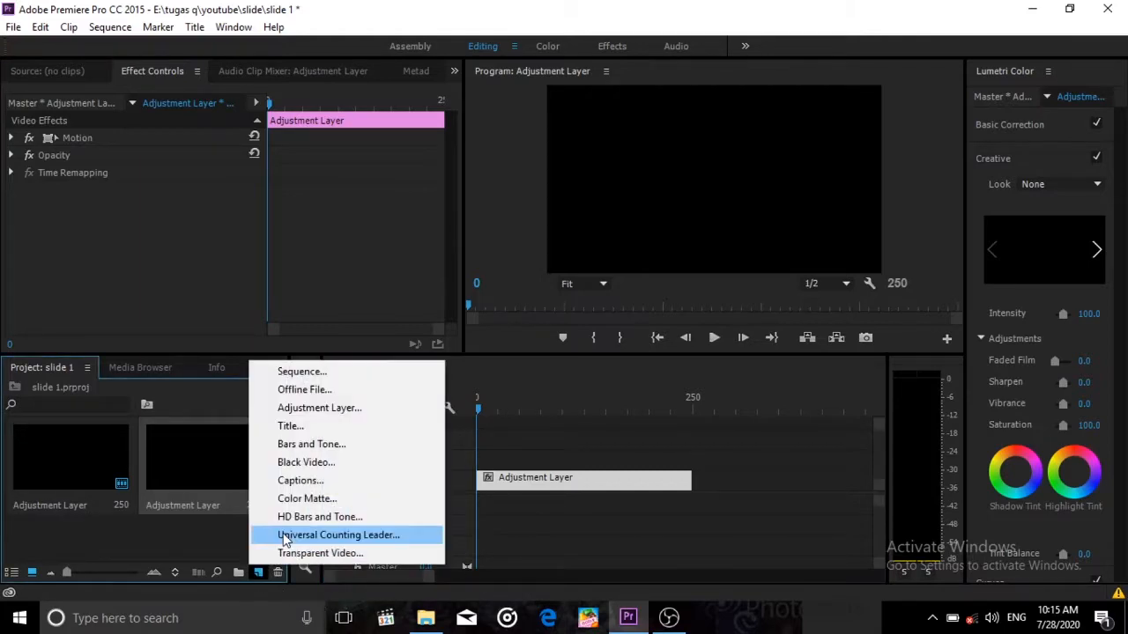
{"action": "left_click", "coordinate": [311, 499]}
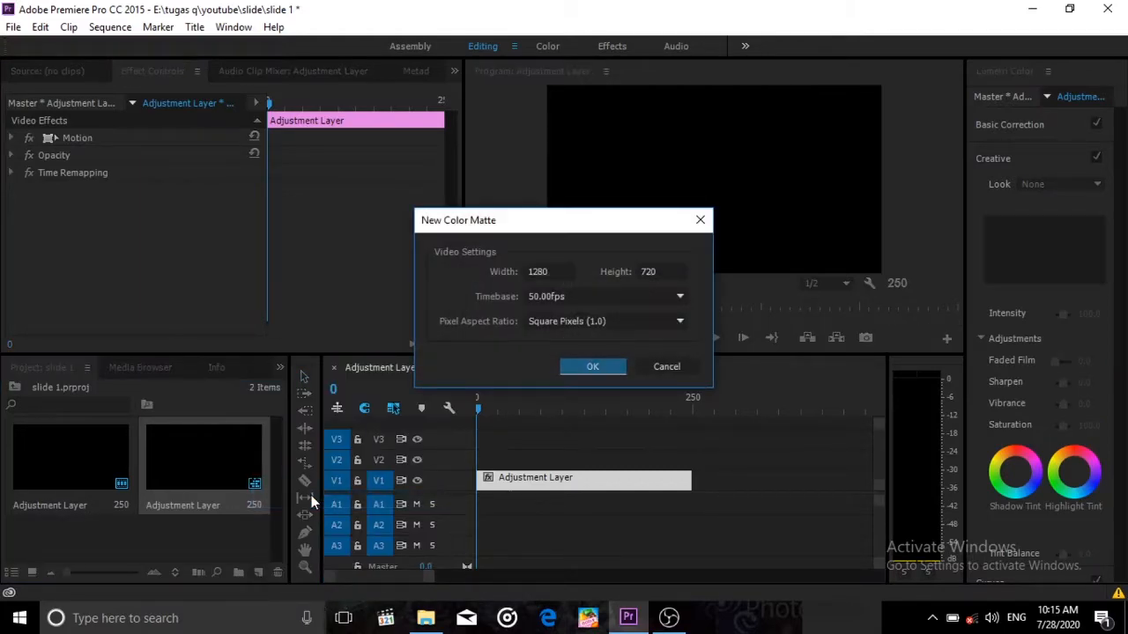
{"action": "left_click", "coordinate": [588, 370]}
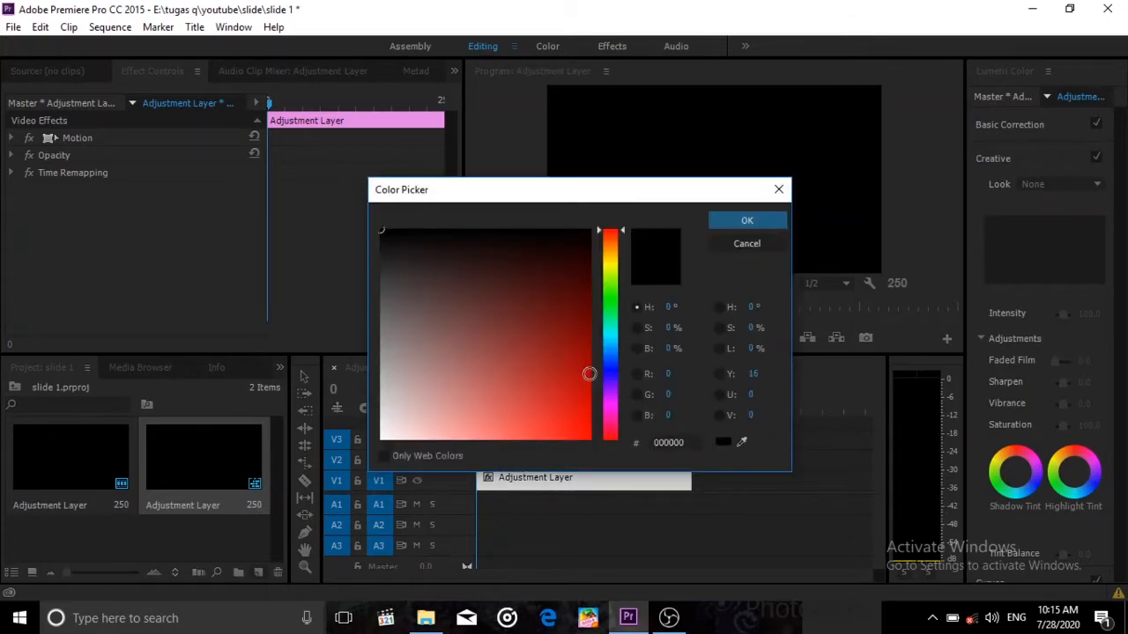
{"action": "left_click", "coordinate": [382, 435]}
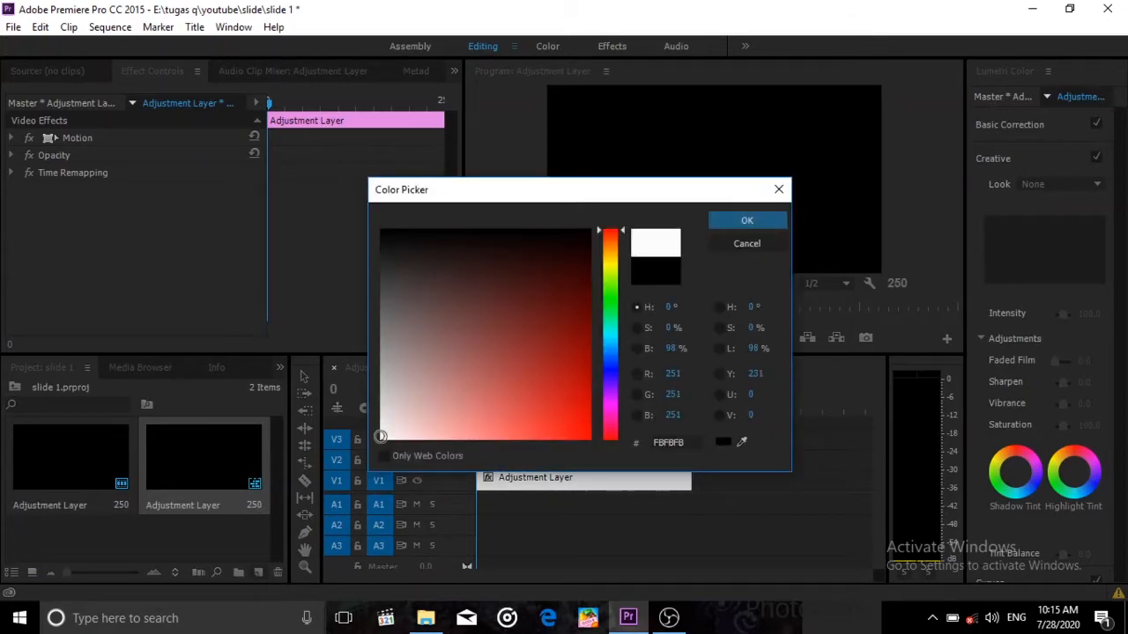
{"action": "left_click", "coordinate": [756, 218]}
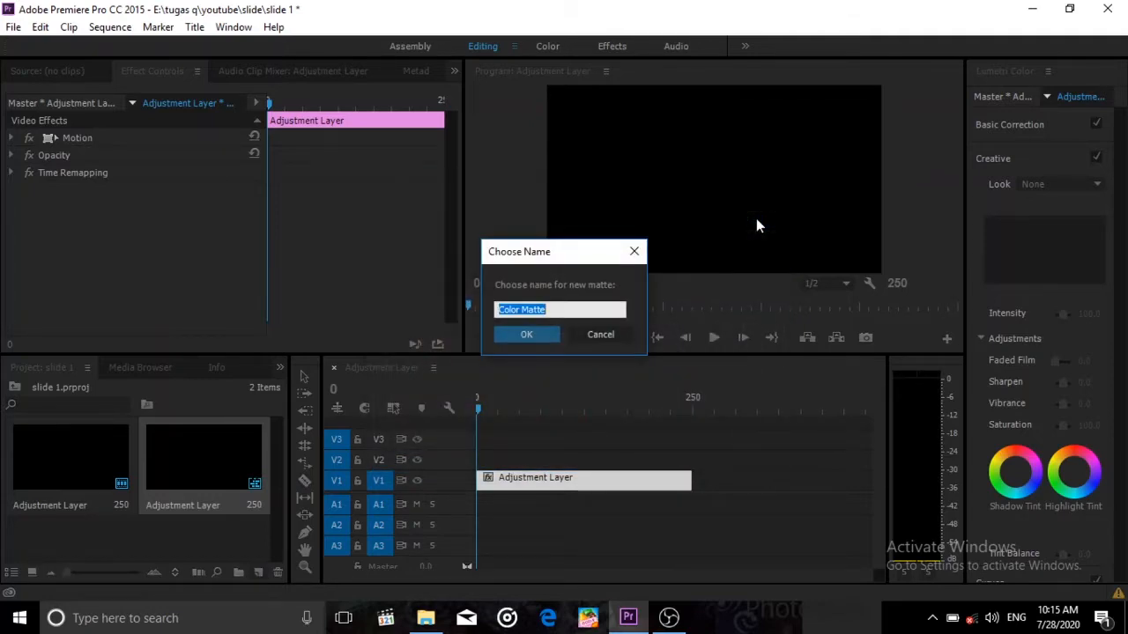
{"action": "type", "text": "background p"}
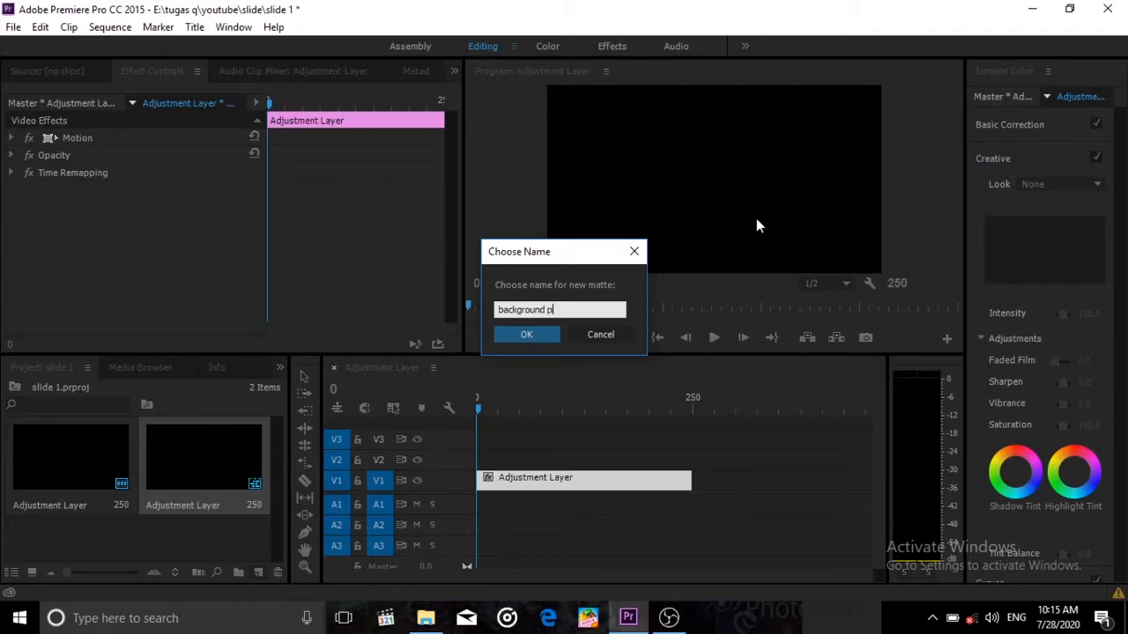
{"action": "type", "text": "utih"}
{"action": "key", "text": "Return"}
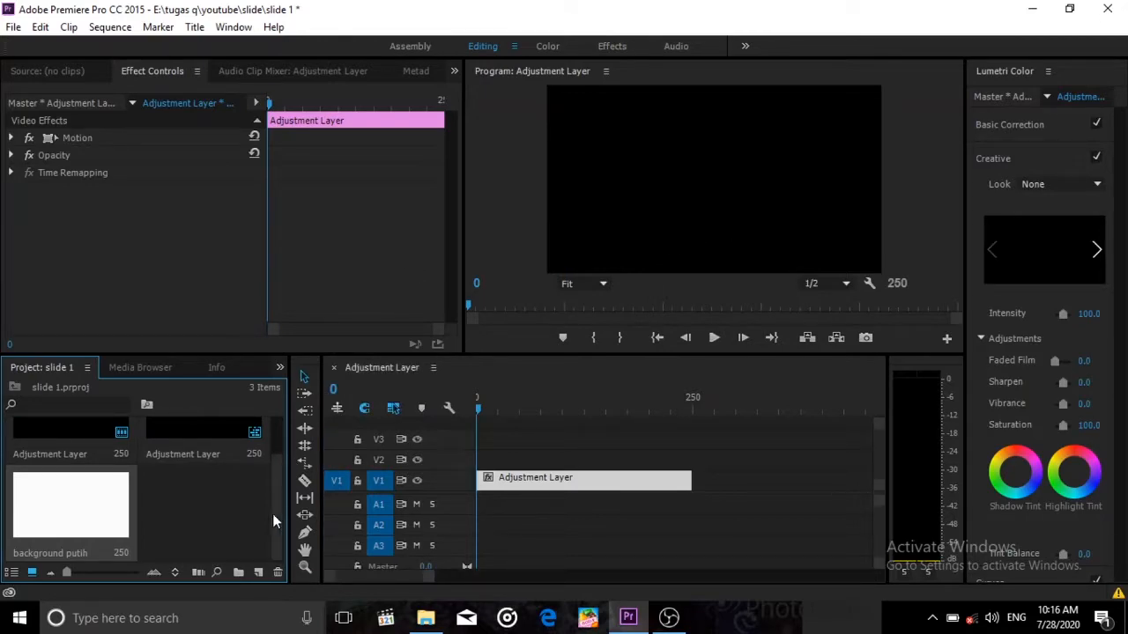
Step: Create a 1280 x 720 color matte in pure red FF0000 and name it background merah
{"action": "left_click", "coordinate": [258, 569]}
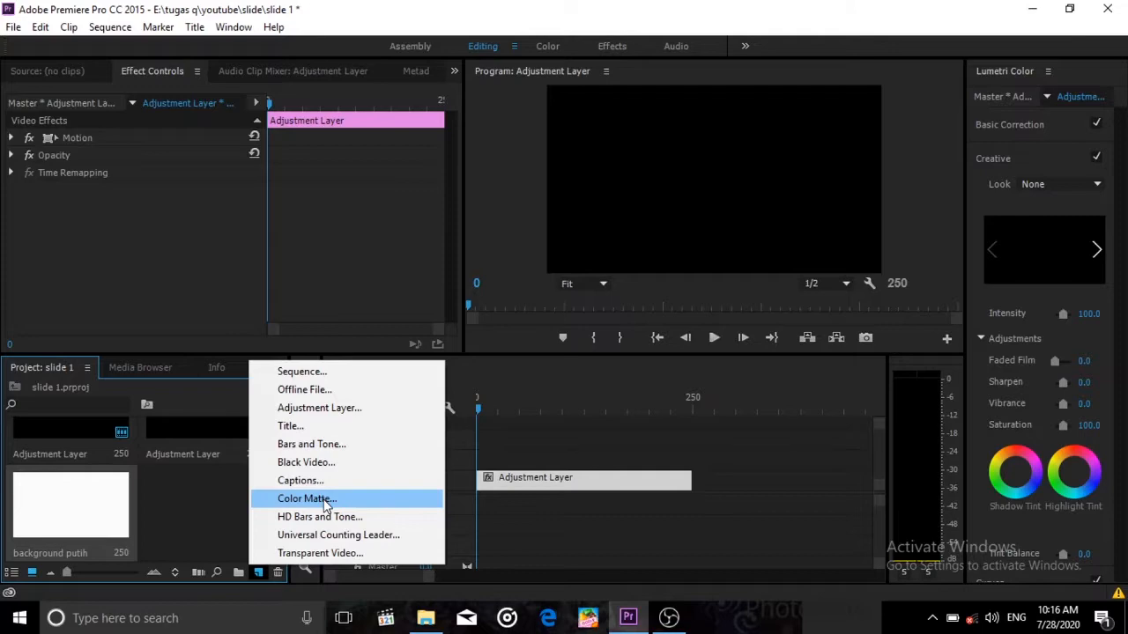
{"action": "left_click", "coordinate": [325, 505]}
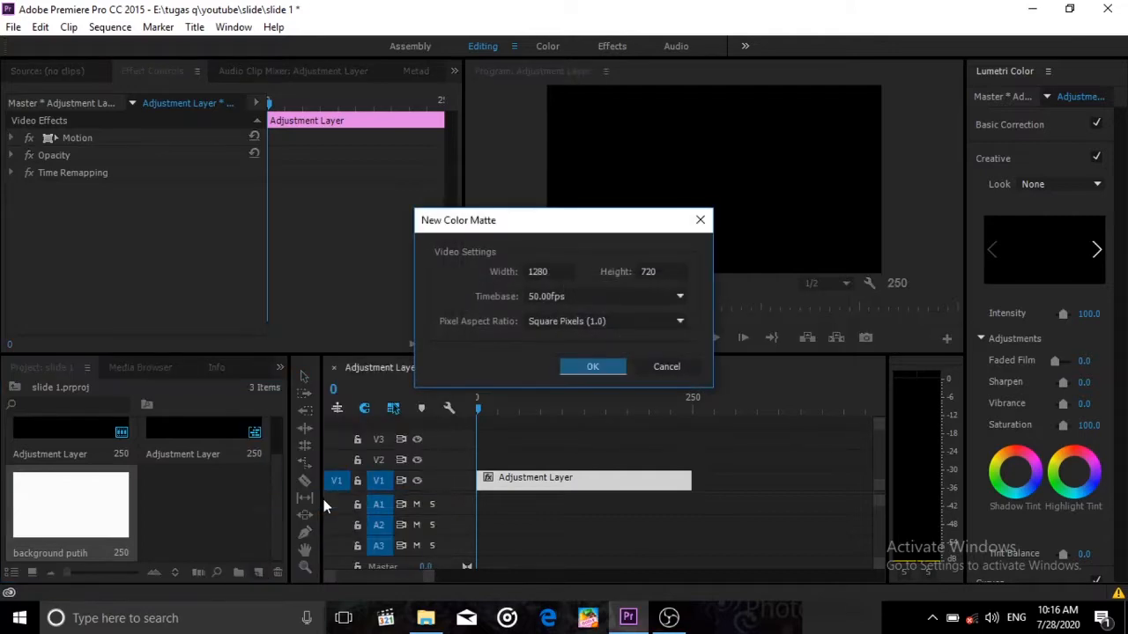
{"action": "left_click", "coordinate": [577, 369]}
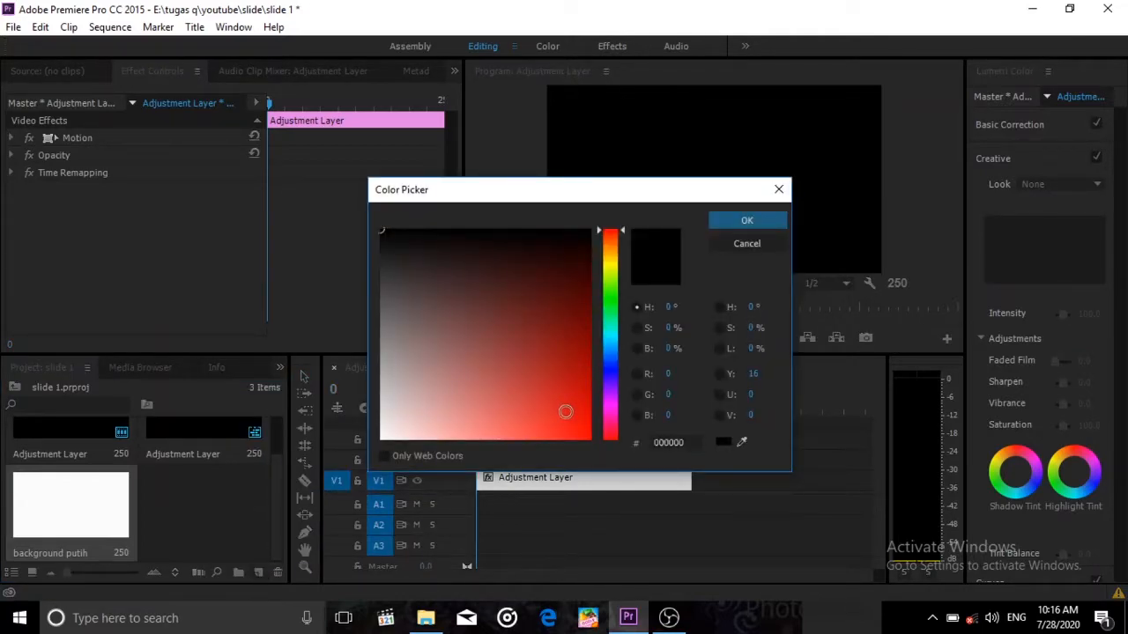
{"action": "left_click_drag", "start_coordinate": [565, 412], "coordinate": [642, 497]}
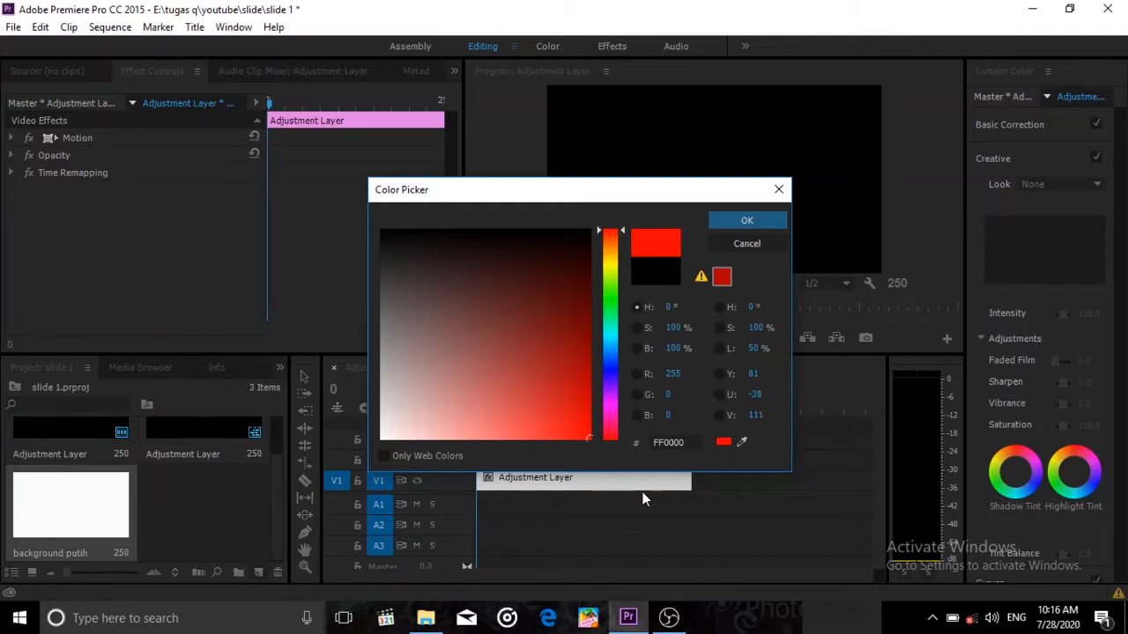
{"action": "left_click", "coordinate": [725, 218]}
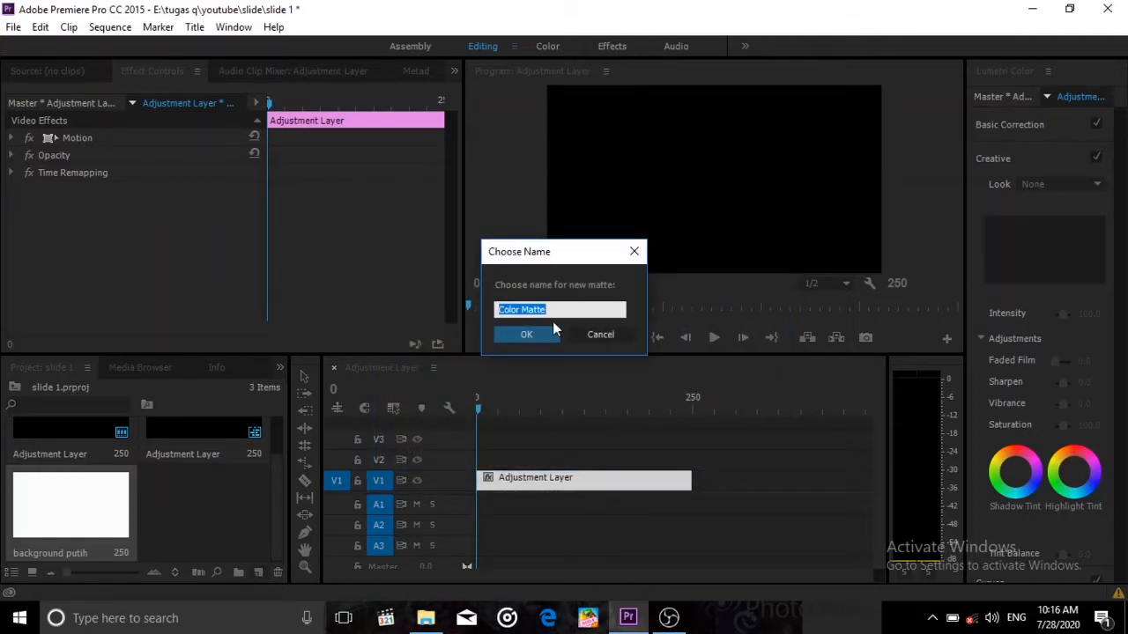
{"action": "type", "text": "background merah"}
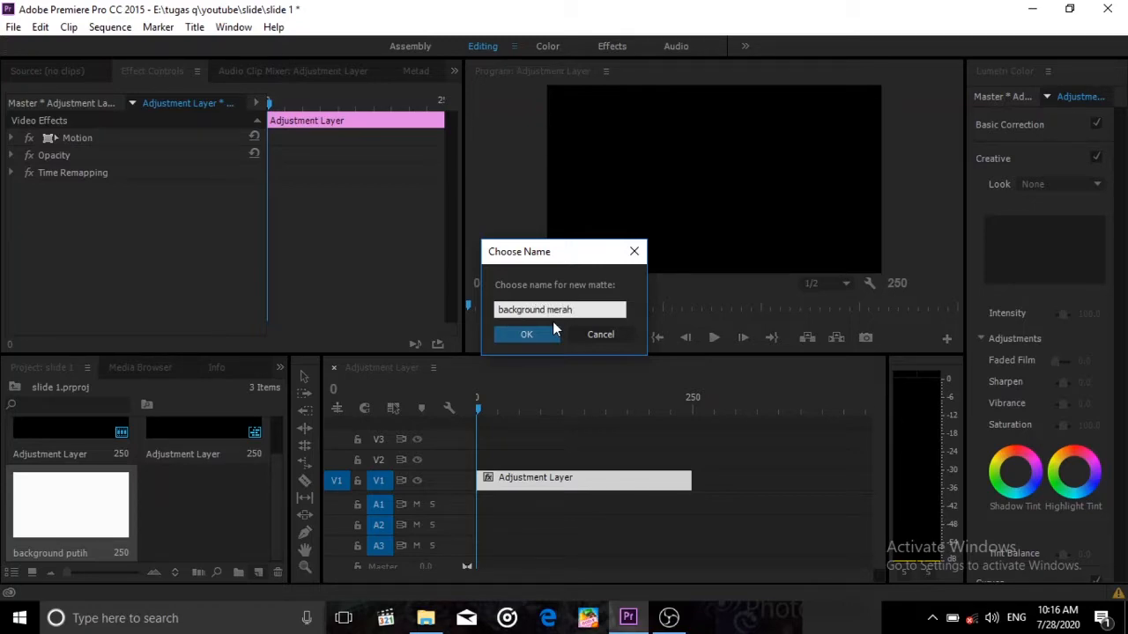
{"action": "left_click", "coordinate": [554, 330]}
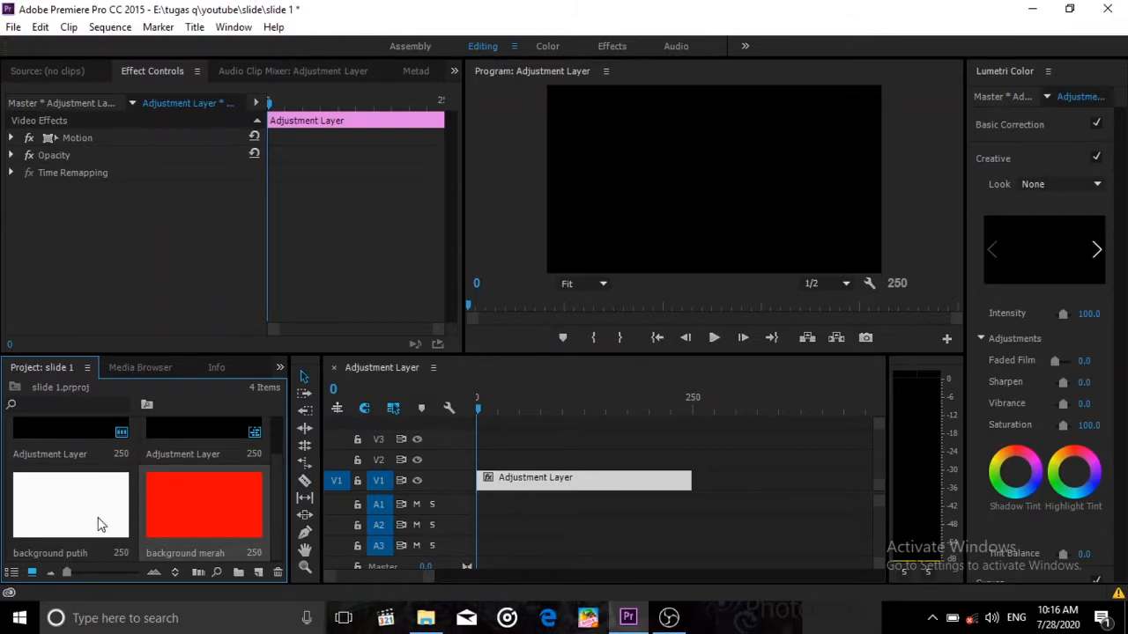
Step: Place background putih on V2 trimmed to about frame 117, followed directly by background merah trimmed to the adjustment layer's end at frame 250
{"action": "left_click_drag", "start_coordinate": [98, 525], "coordinate": [474, 466]}
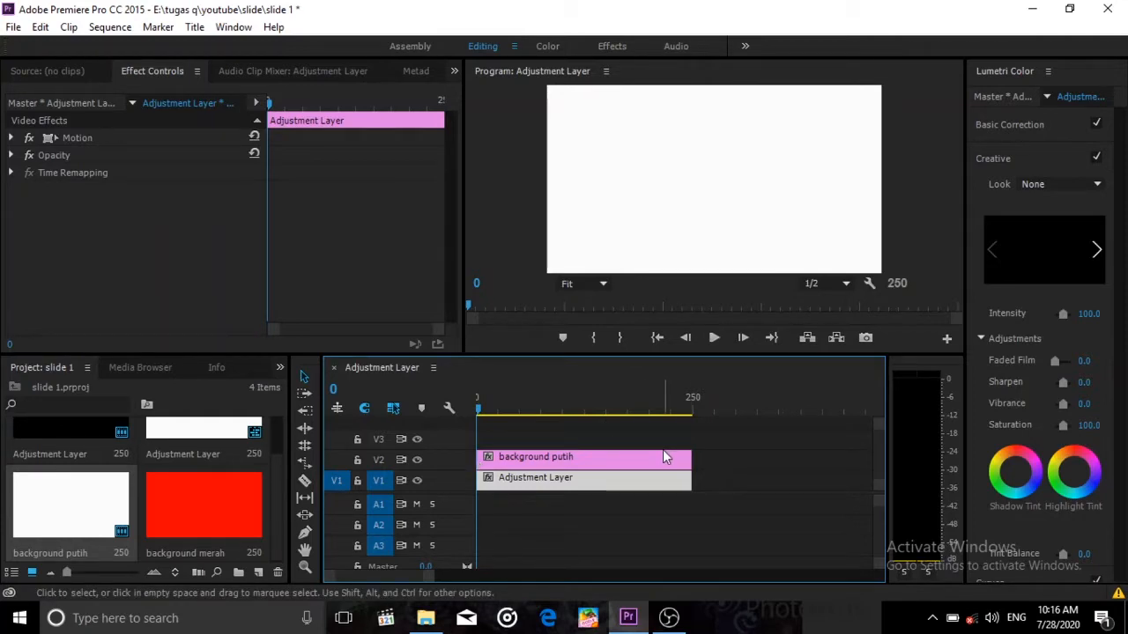
{"action": "left_click_drag", "start_coordinate": [683, 455], "coordinate": [569, 457]}
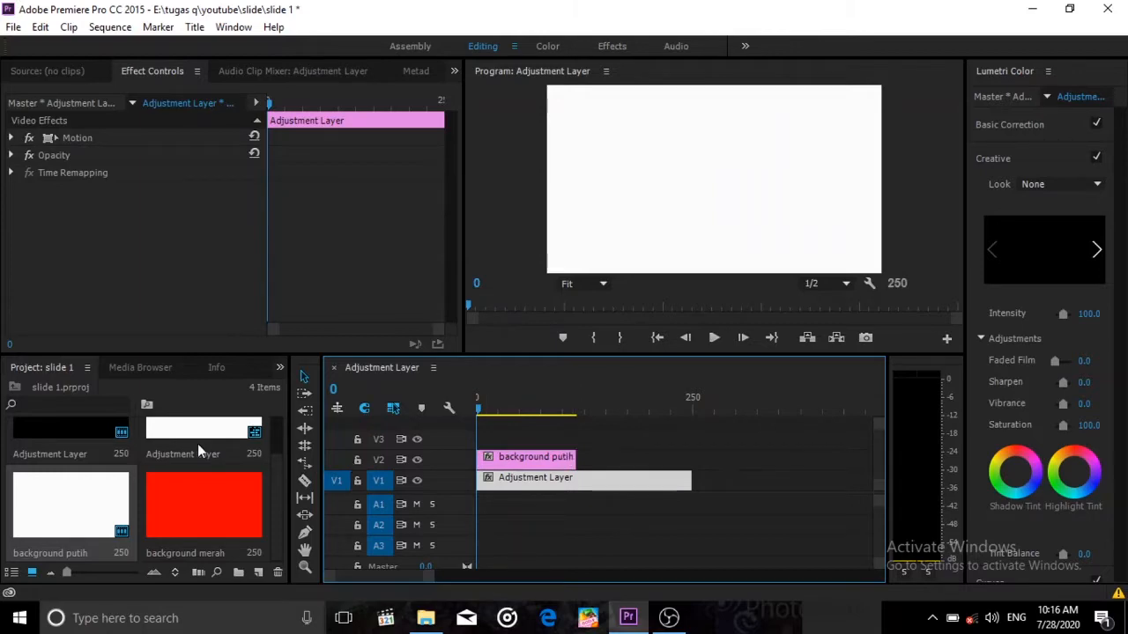
{"action": "left_click_drag", "start_coordinate": [199, 508], "coordinate": [590, 466]}
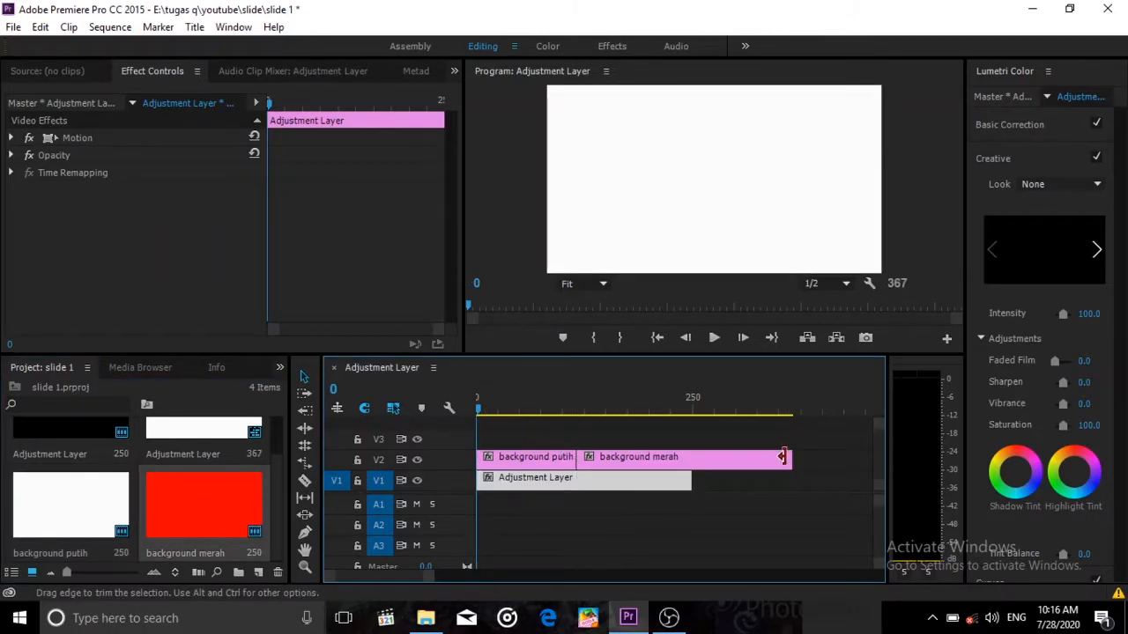
{"action": "left_click_drag", "start_coordinate": [789, 457], "coordinate": [698, 456]}
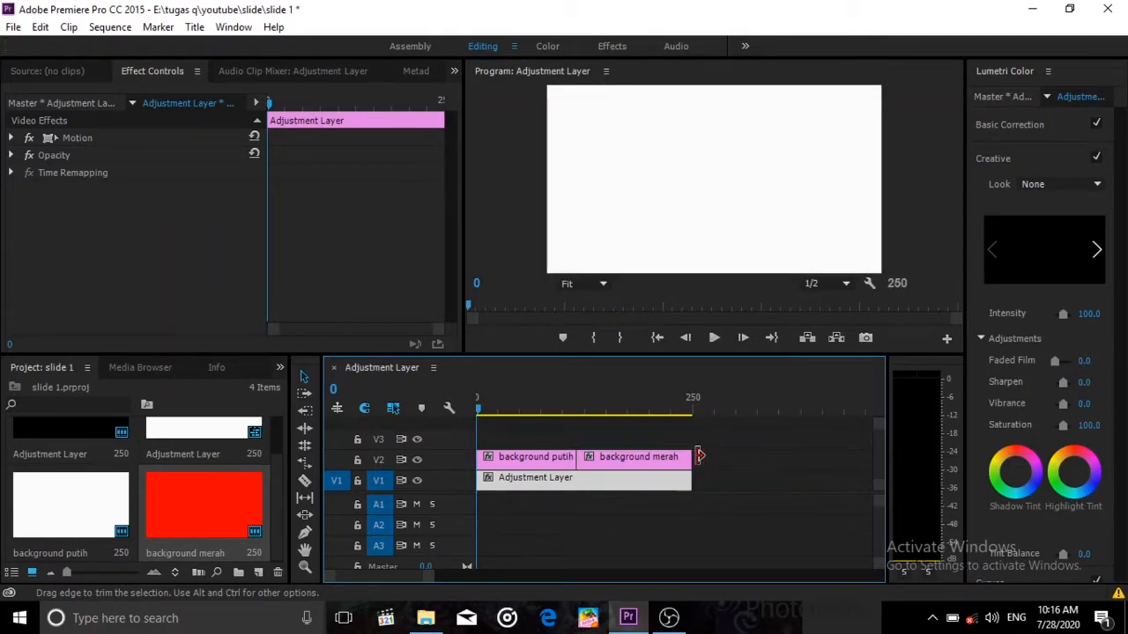
Step: Create a new default still title named kotak at 1280 x 720 and 50 fps
{"action": "left_click", "coordinate": [195, 27]}
{"action": "left_click", "coordinate": [234, 26]}
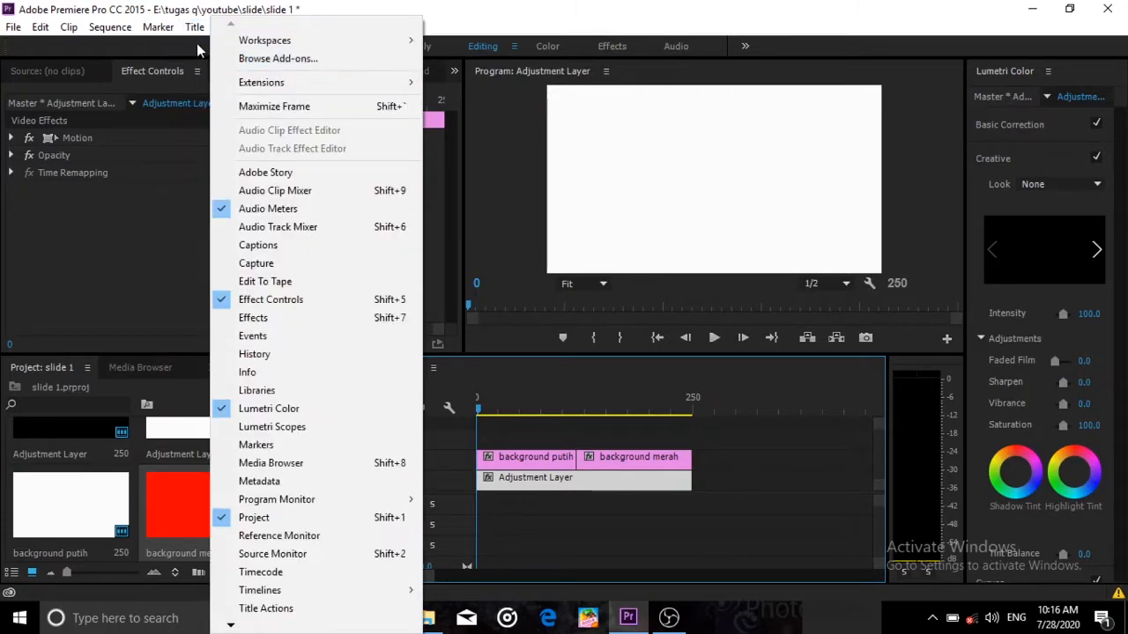
{"action": "mouse_move", "coordinate": [195, 28]}
{"action": "mouse_move", "coordinate": [221, 69]}
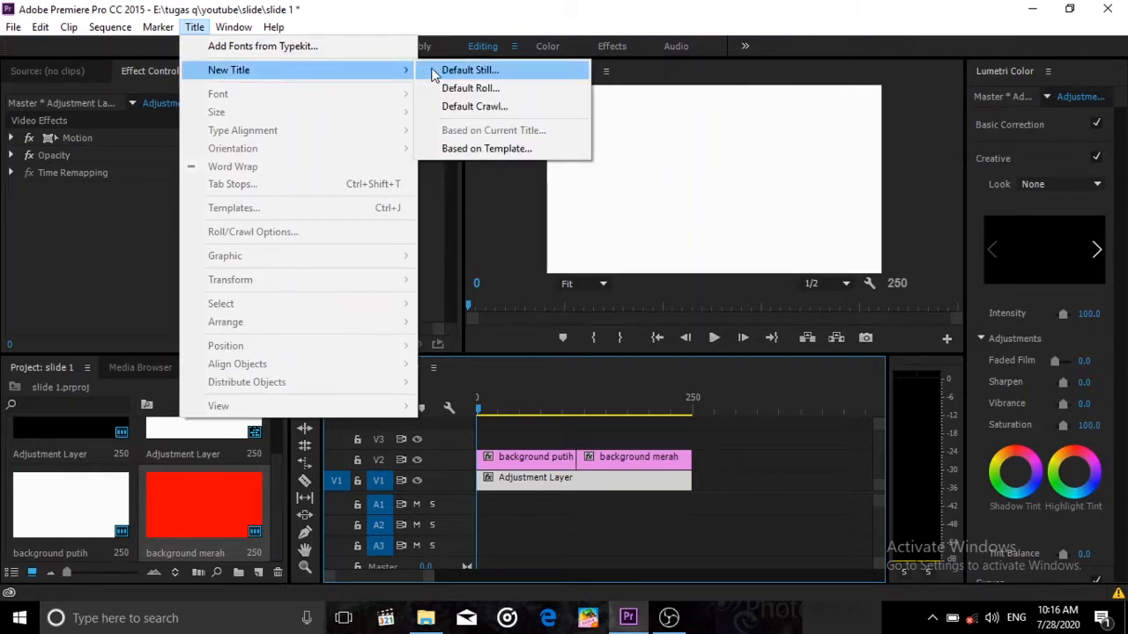
{"action": "left_click", "coordinate": [438, 70]}
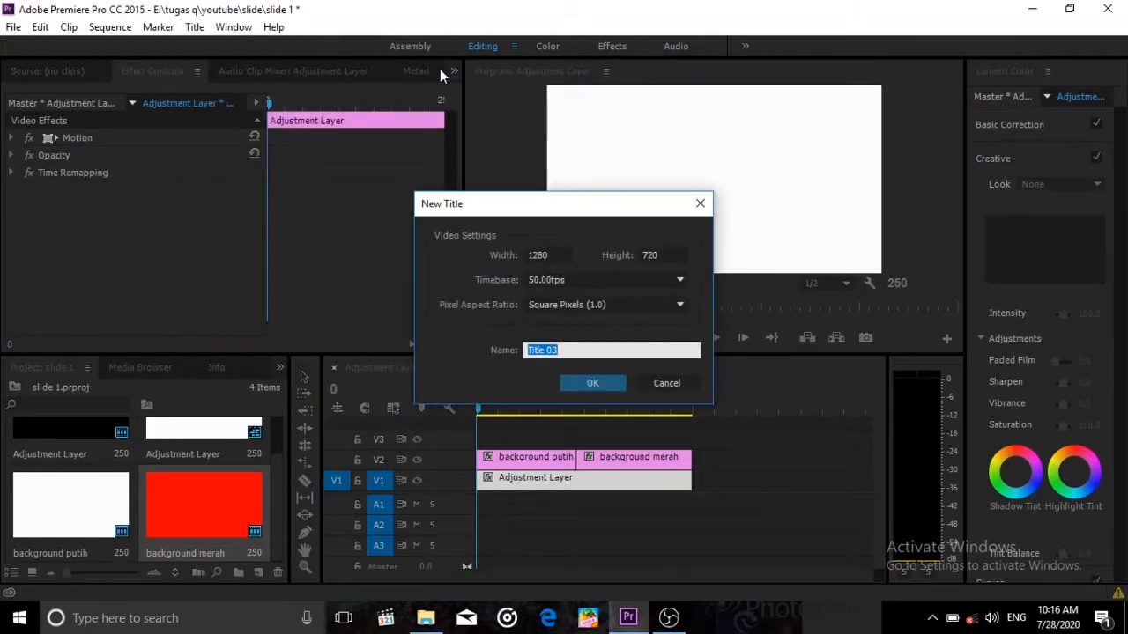
{"action": "type", "text": "kotak"}
{"action": "left_click", "coordinate": [586, 383]}
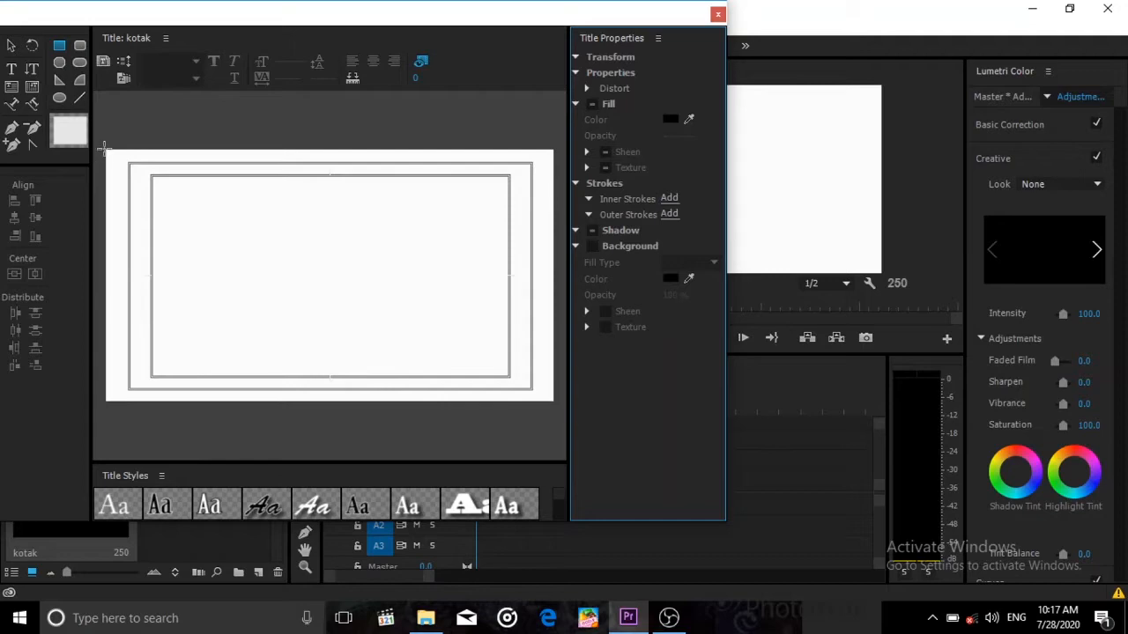
Step: Draw a rectangle of about 1305 x 742 covering the whole title frame, fill it with pink F7ACAC, and close the title
{"action": "left_click_drag", "start_coordinate": [102, 144], "coordinate": [558, 406]}
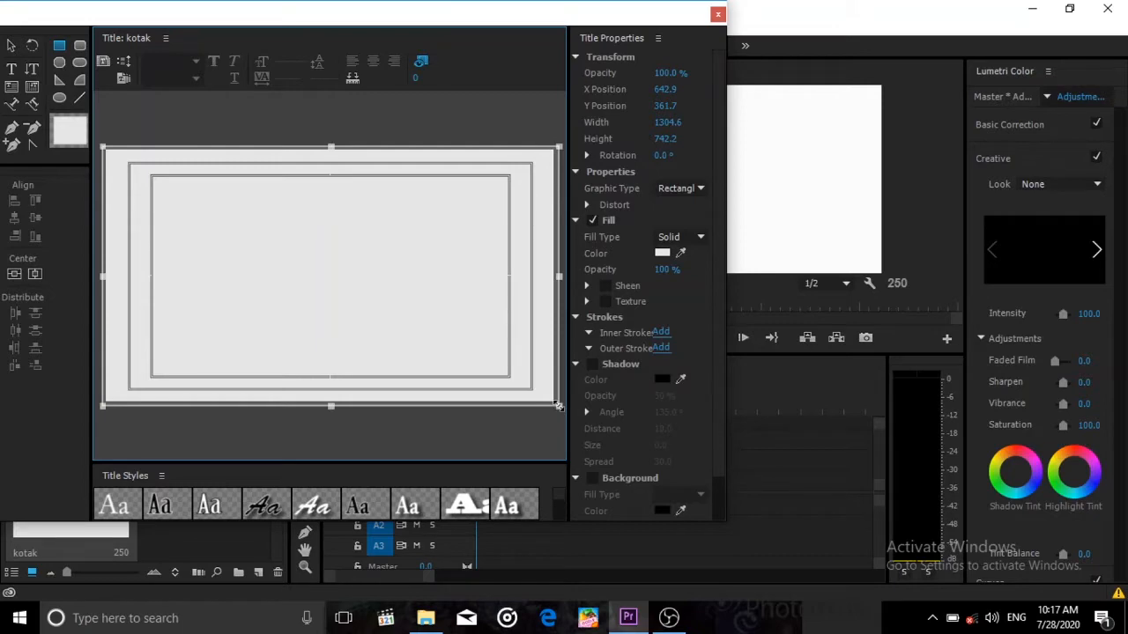
{"action": "left_click", "coordinate": [661, 253]}
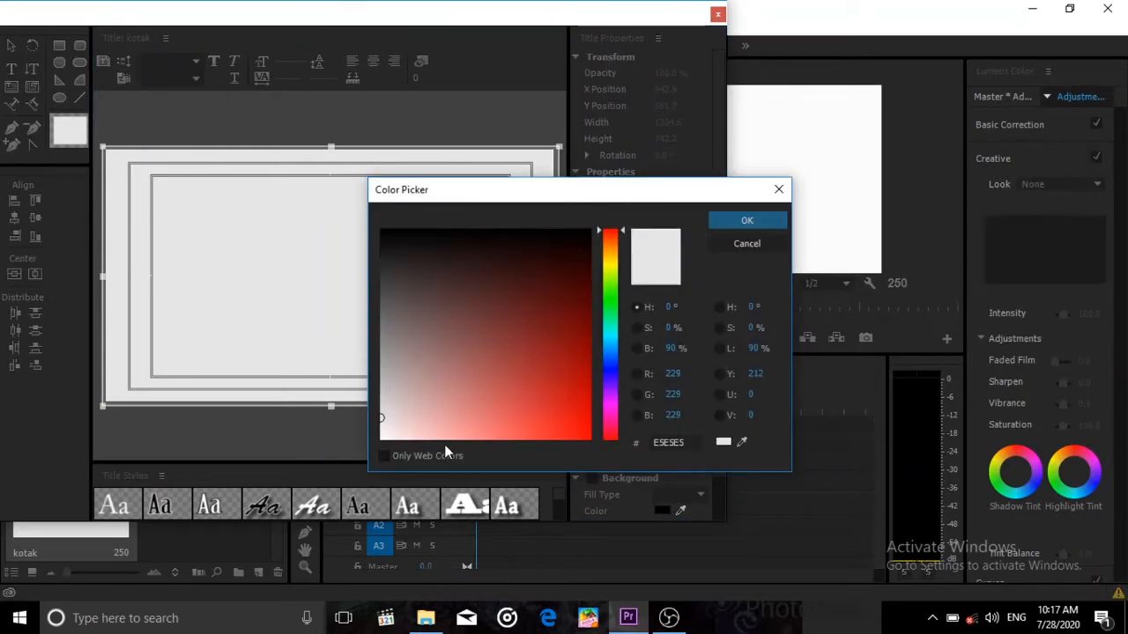
{"action": "left_click", "coordinate": [444, 433]}
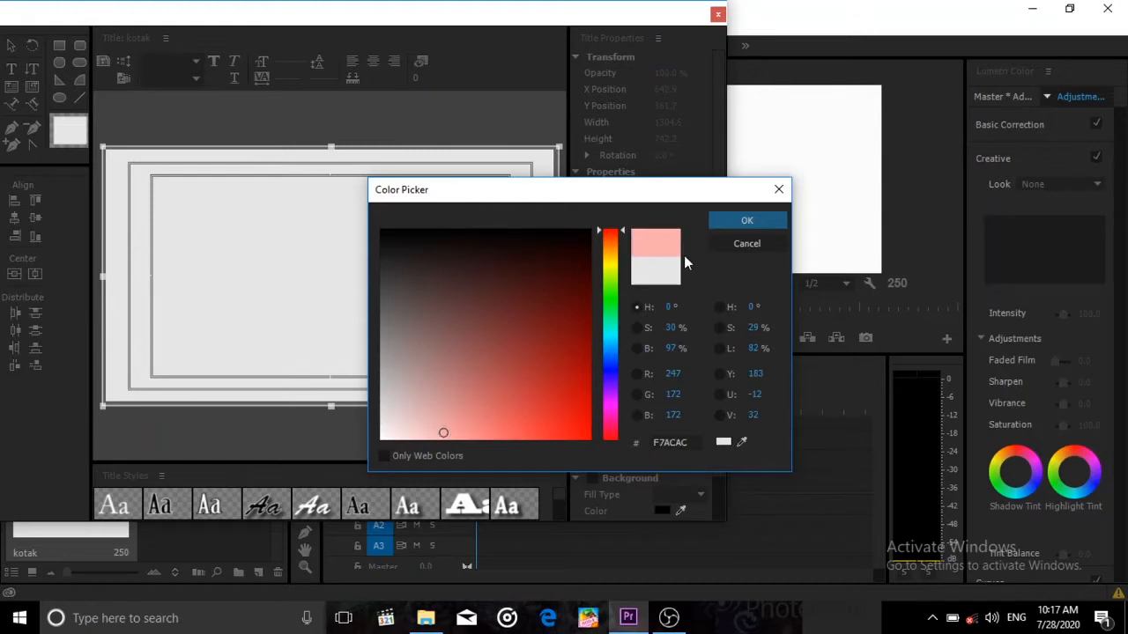
{"action": "left_click", "coordinate": [727, 226]}
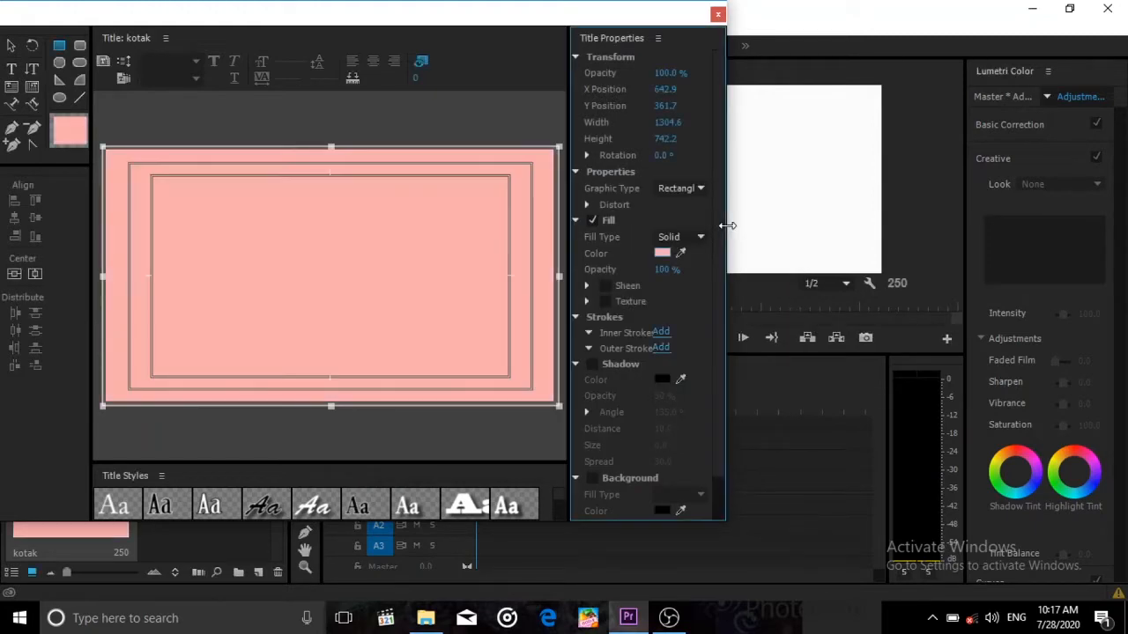
{"action": "left_click", "coordinate": [718, 17]}
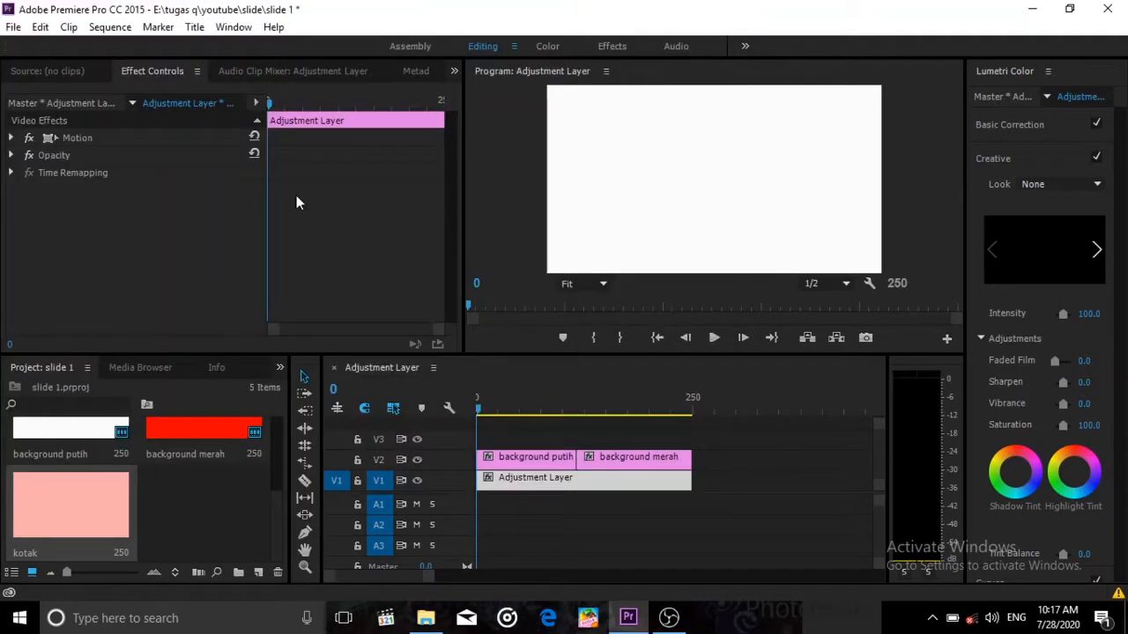
Step: Place the kotak title on V3 from frame 95 and trim its end to just past the cut between the two backgrounds
{"action": "left_click_drag", "start_coordinate": [105, 497], "coordinate": [564, 442]}
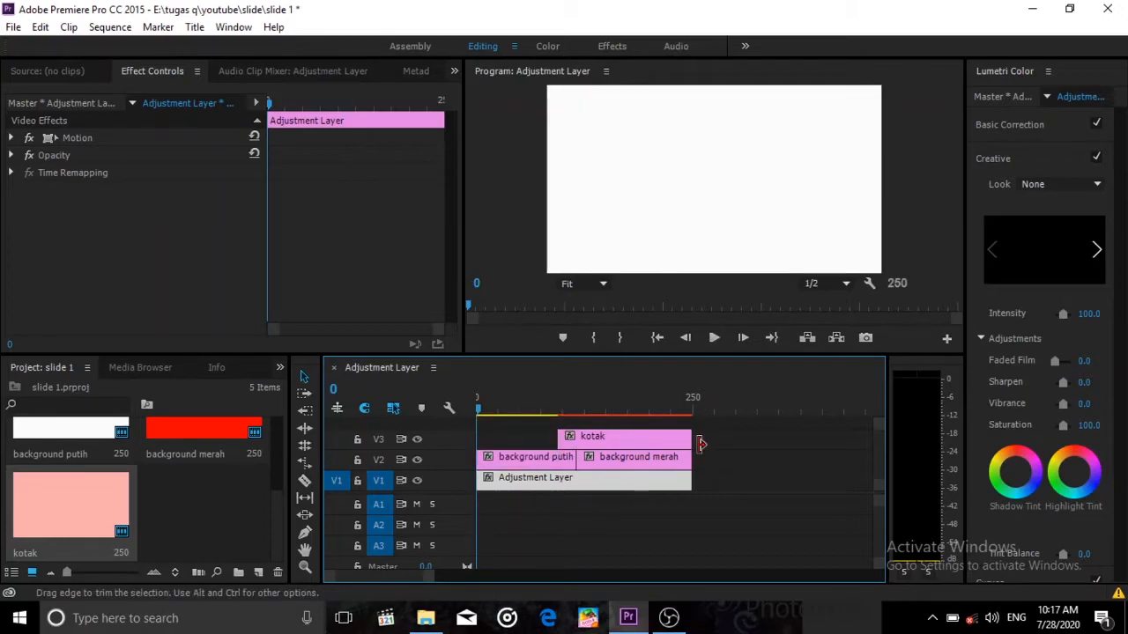
{"action": "left_click_drag", "start_coordinate": [700, 443], "coordinate": [600, 434]}
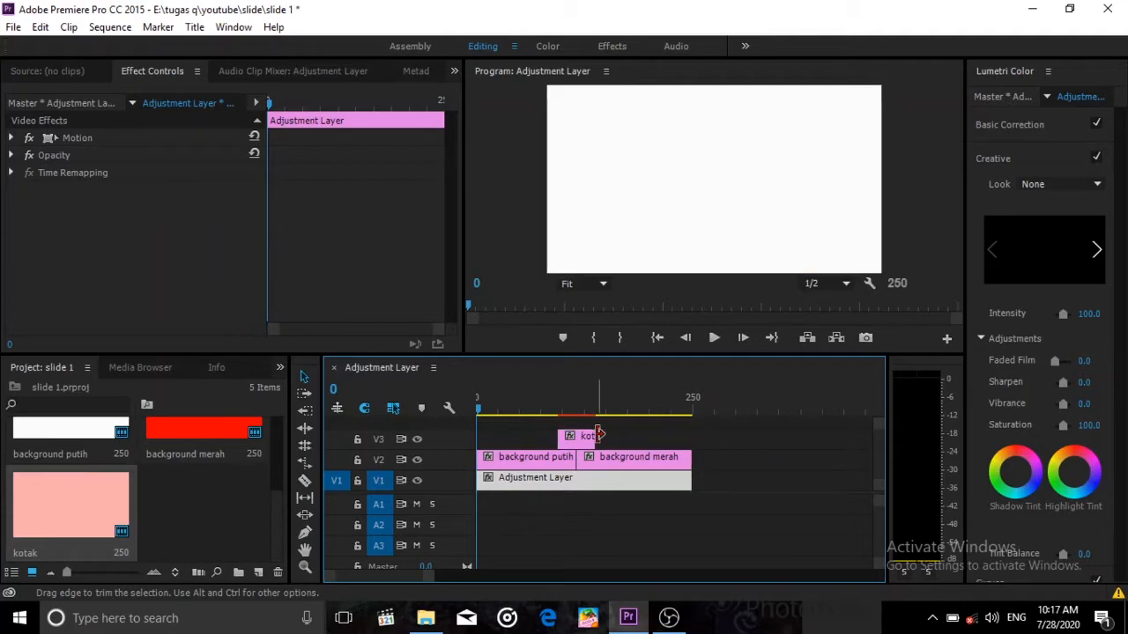
Step: At frame 95, draw a closed four-point opacity mask on the kotak clip with the Pen tool, following the frame's outer corners
{"action": "left_click", "coordinate": [580, 405]}
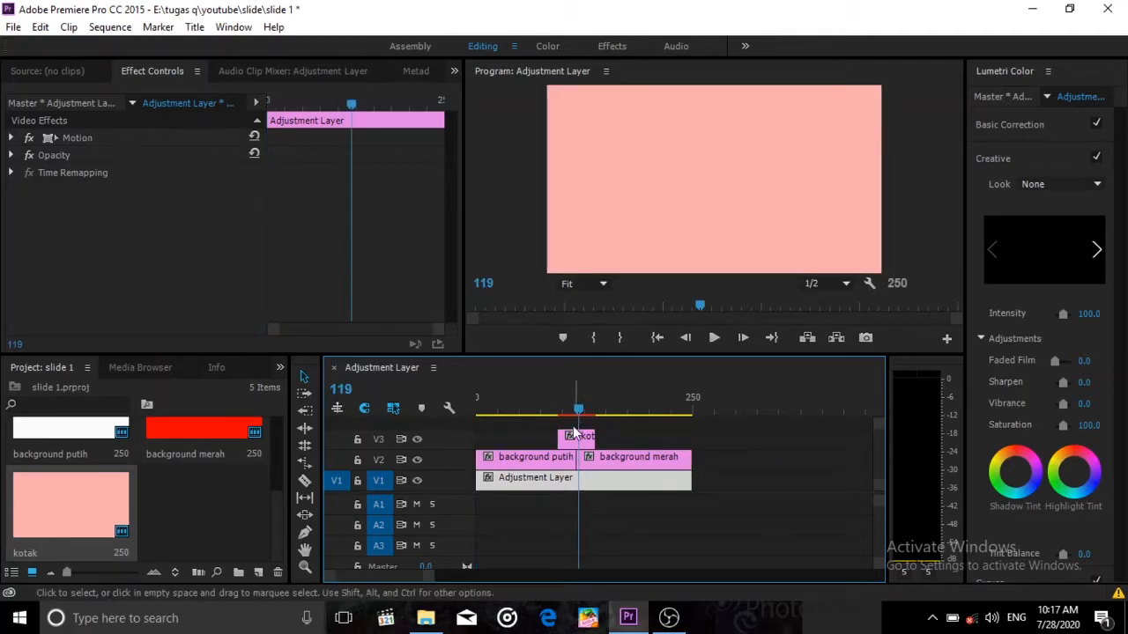
{"action": "left_click", "coordinate": [574, 436]}
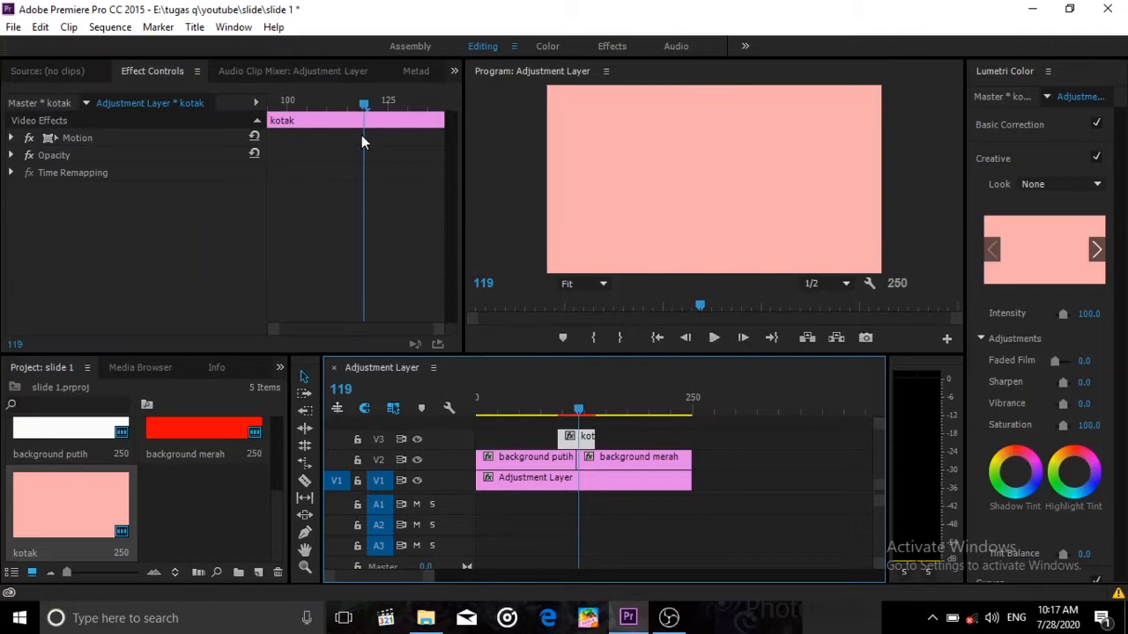
{"action": "left_click_drag", "start_coordinate": [362, 103], "coordinate": [268, 100]}
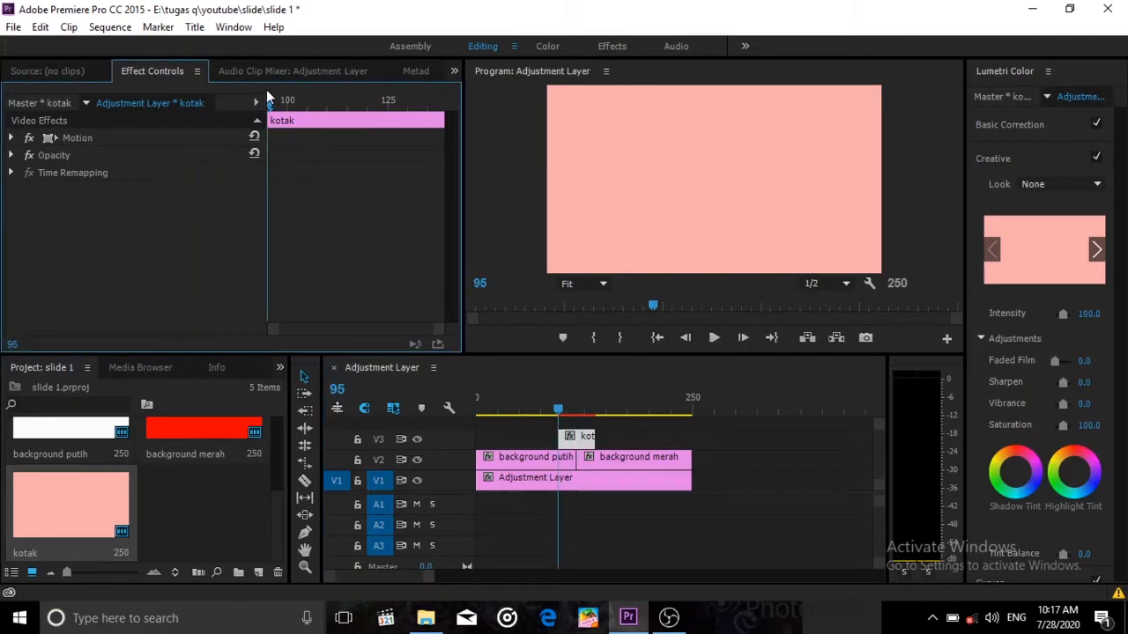
{"action": "left_click", "coordinate": [11, 156]}
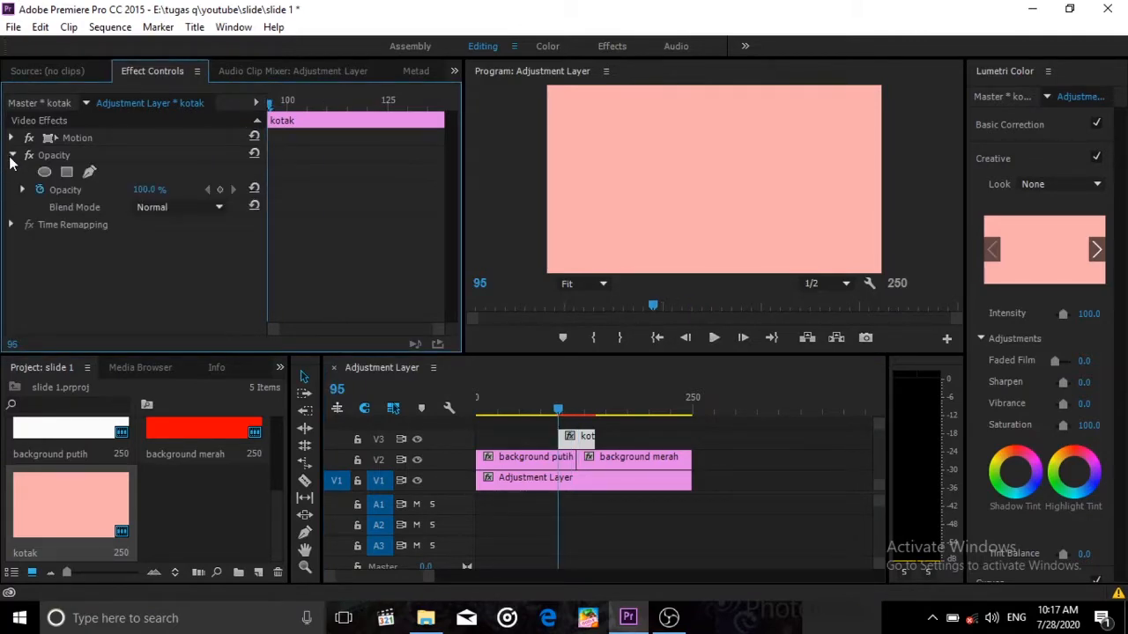
{"action": "left_click", "coordinate": [89, 172]}
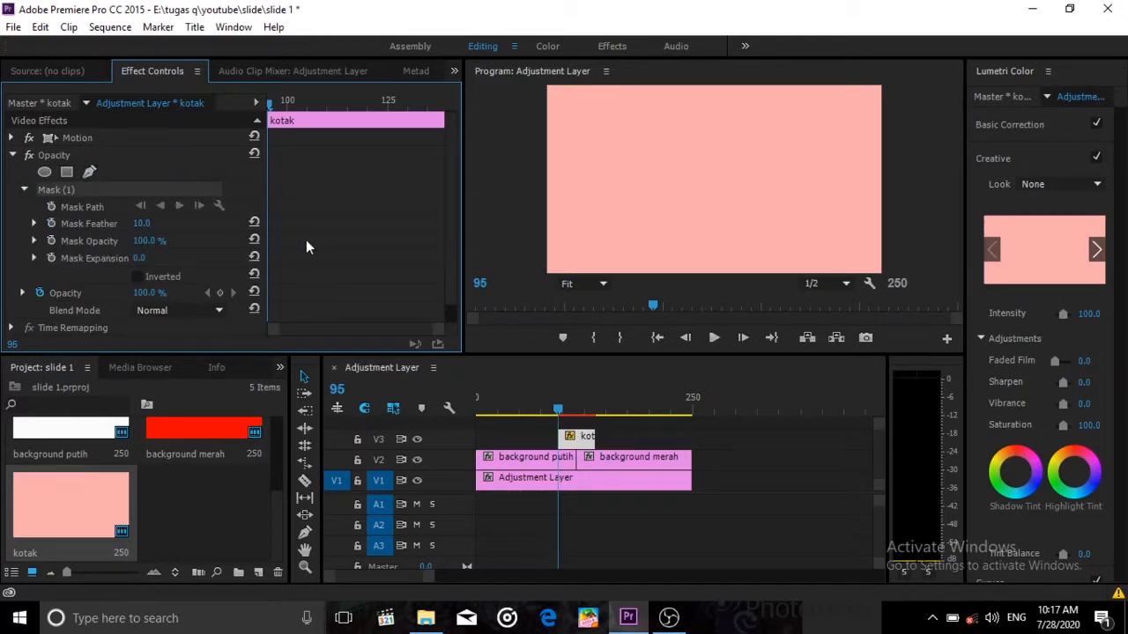
{"action": "left_click", "coordinate": [544, 276]}
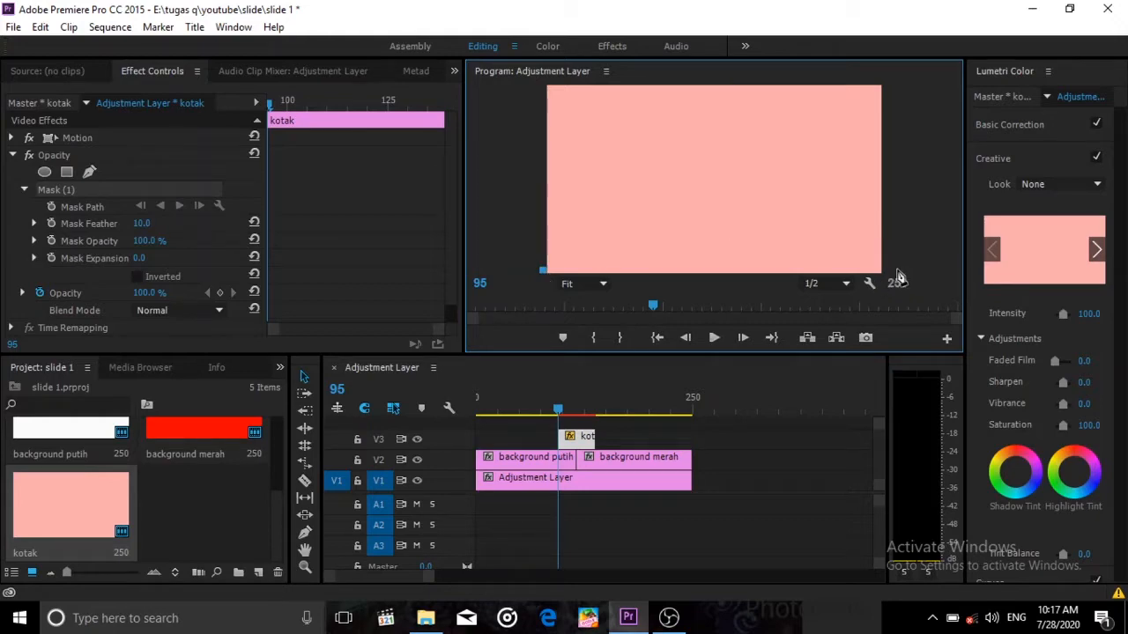
{"action": "left_click", "coordinate": [886, 270]}
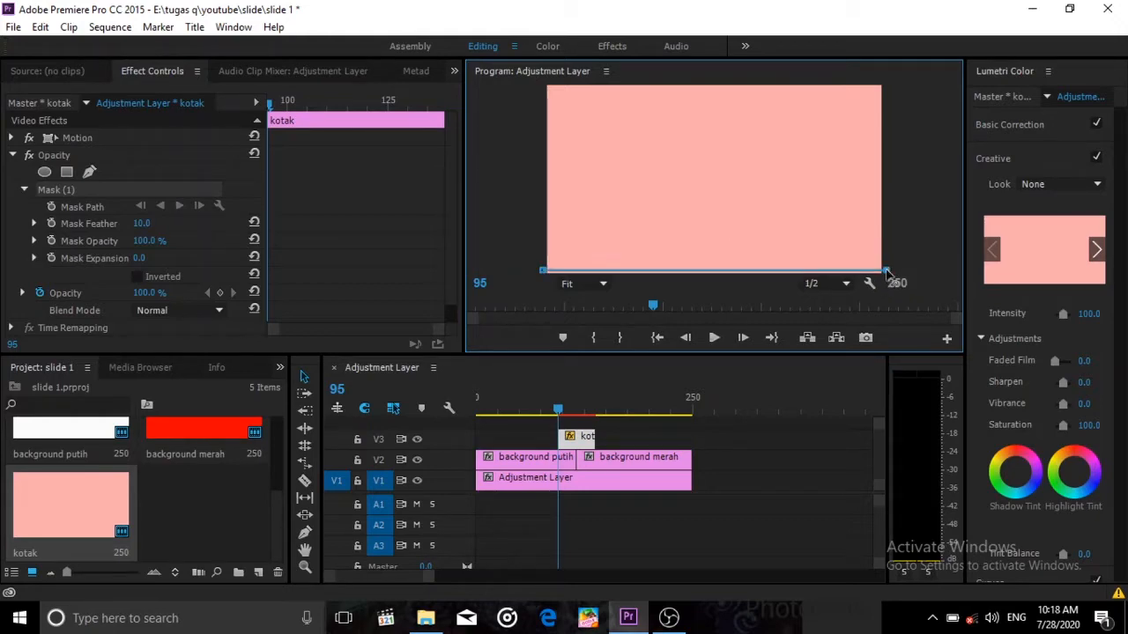
{"action": "left_click", "coordinate": [886, 88]}
{"action": "left_click", "coordinate": [541, 88]}
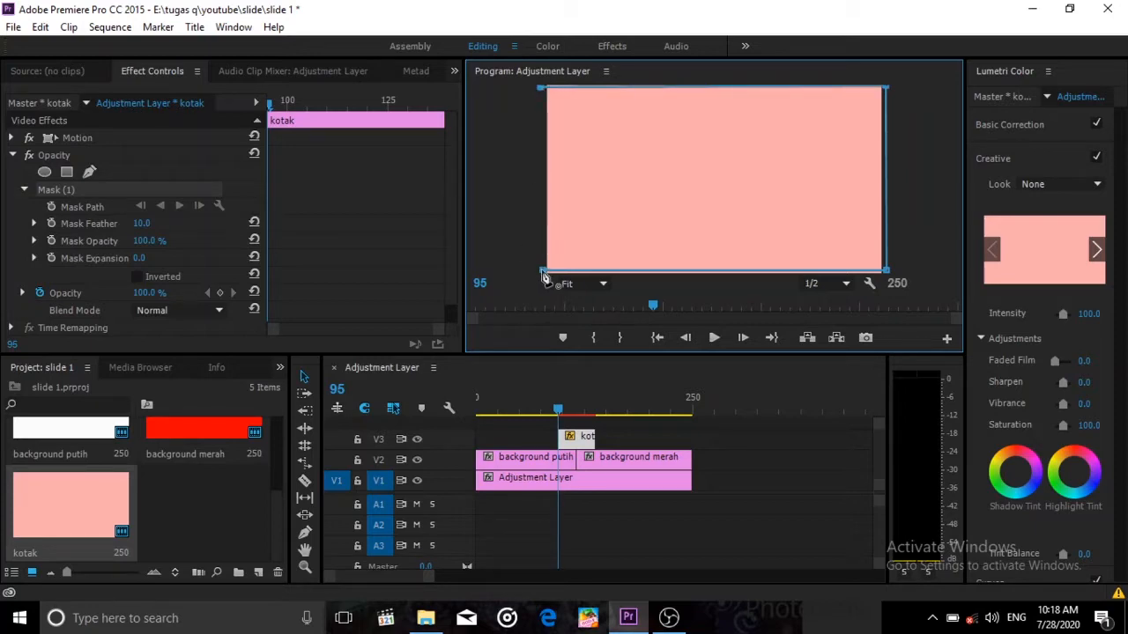
{"action": "left_click", "coordinate": [541, 272]}
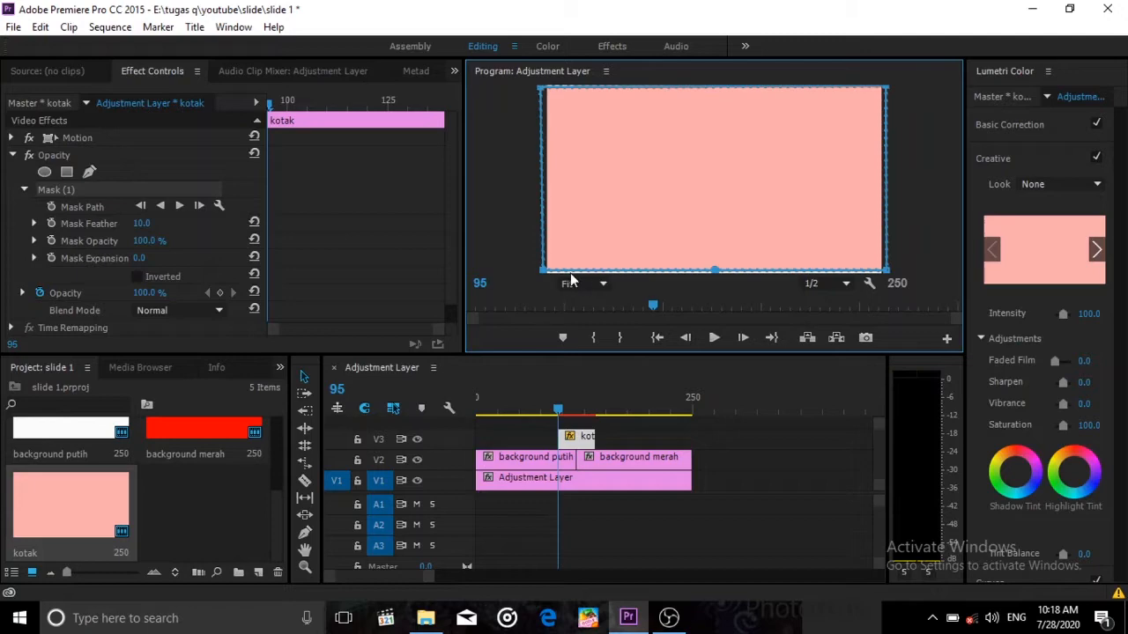
Step: Adjust the four corner points of the kotak mask outward so it covers the entire frame without gaps at the edges
{"action": "left_click_drag", "start_coordinate": [542, 272], "coordinate": [545, 283]}
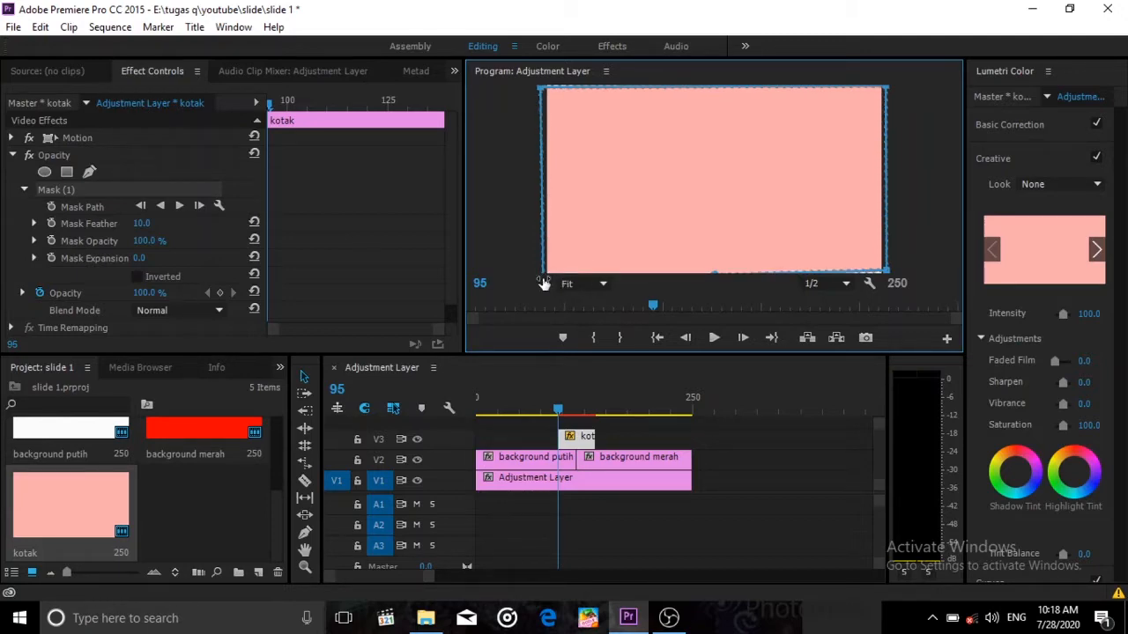
{"action": "key", "text": "ctrl+z"}
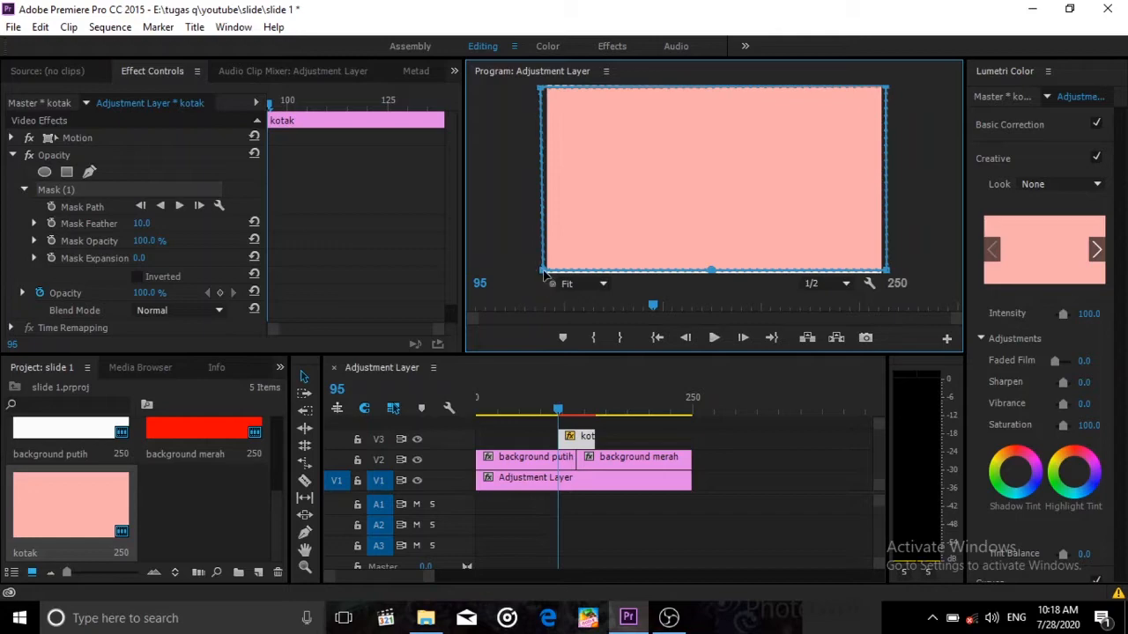
{"action": "left_click_drag", "start_coordinate": [543, 270], "coordinate": [544, 273]}
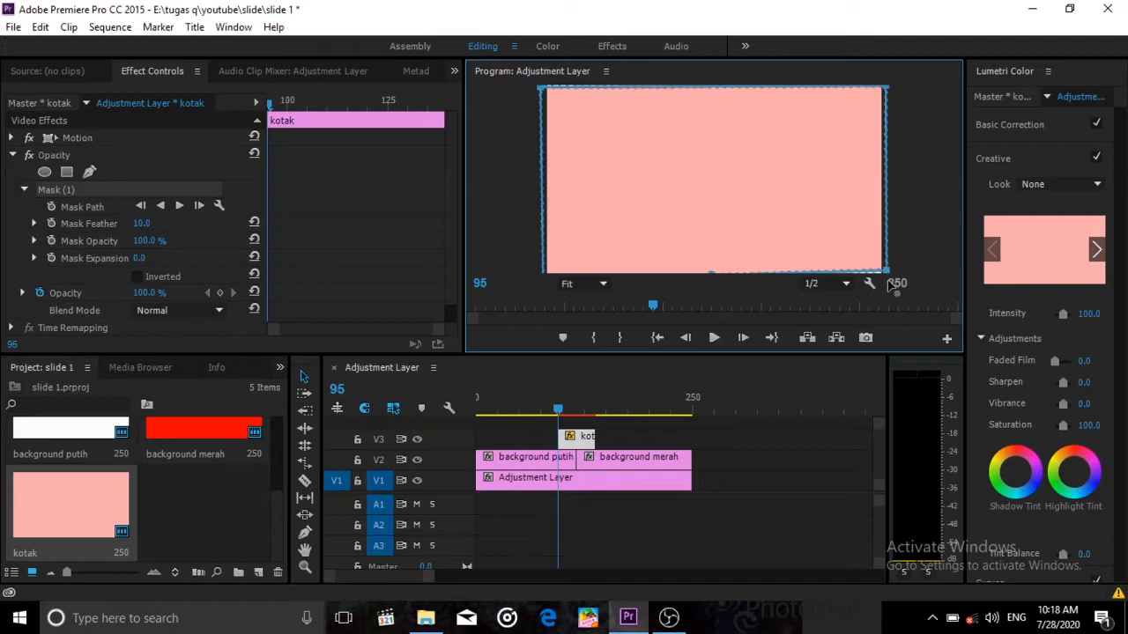
{"action": "left_click_drag", "start_coordinate": [887, 273], "coordinate": [888, 275]}
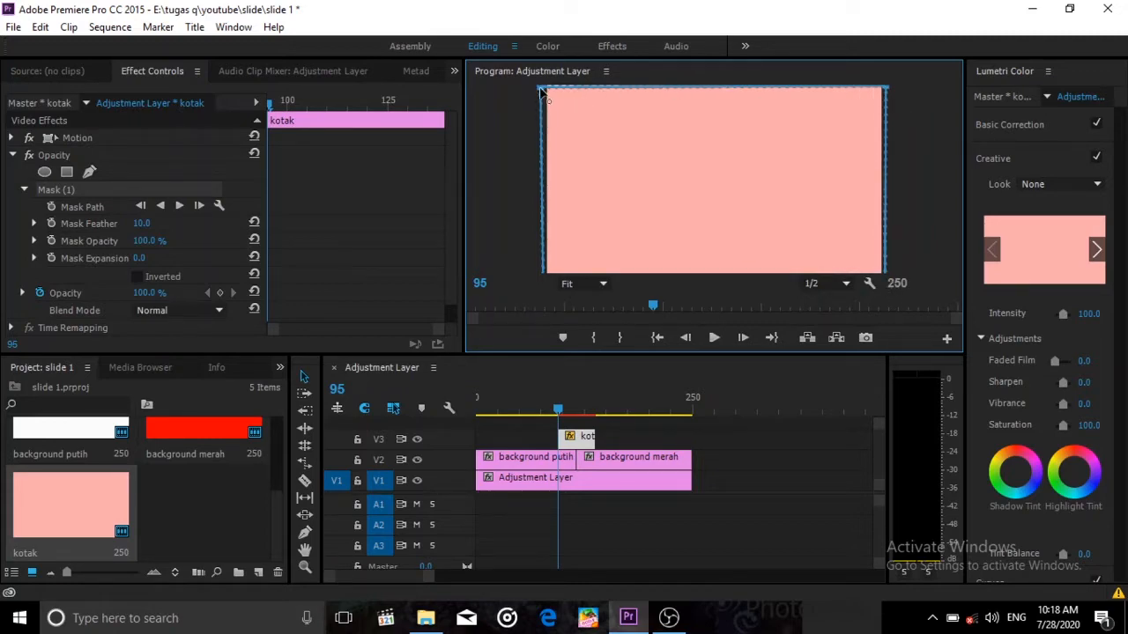
{"action": "left_click_drag", "start_coordinate": [541, 88], "coordinate": [543, 79]}
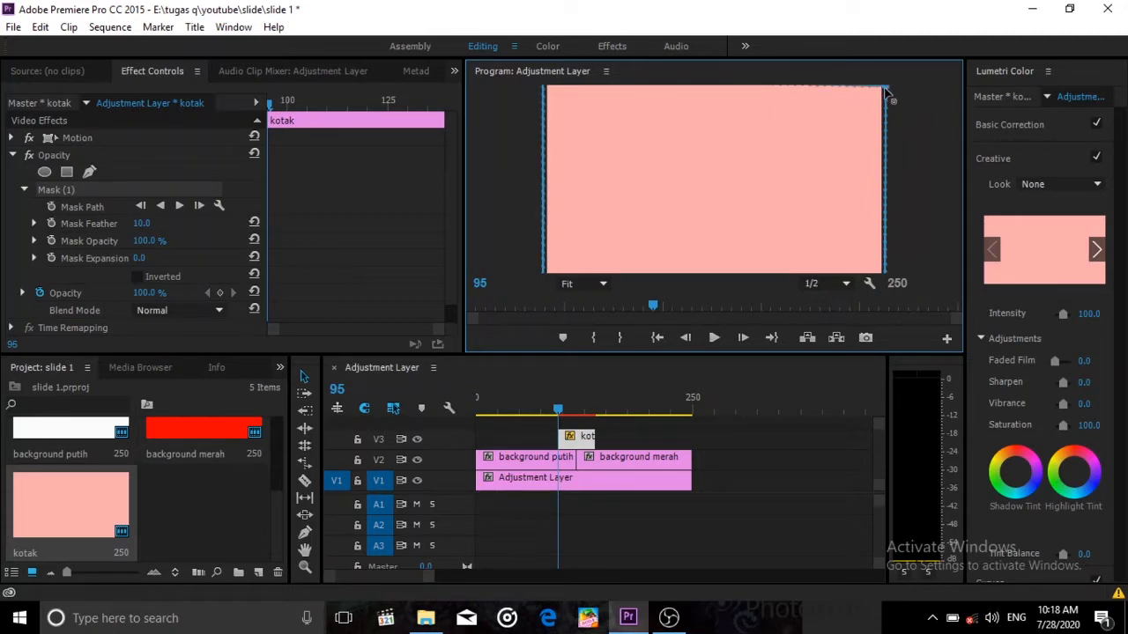
{"action": "left_click_drag", "start_coordinate": [885, 89], "coordinate": [887, 86]}
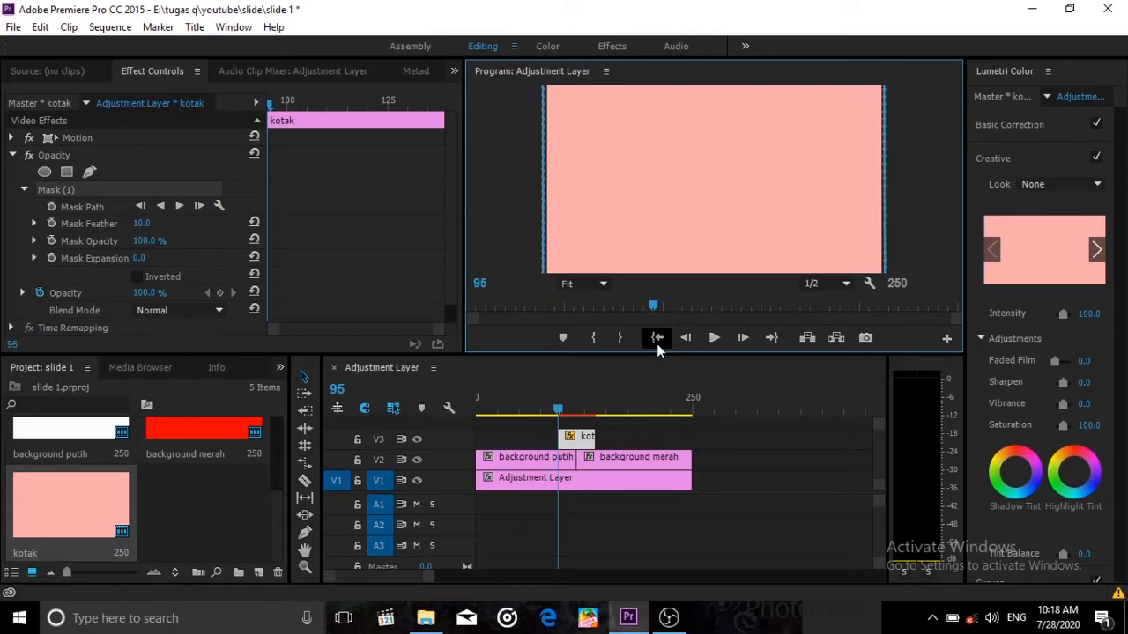
Step: Keyframe the kotak Mask Path at frame 95, and at frame 100 move the mask fully past the frame's right edge
{"action": "left_click", "coordinate": [50, 206]}
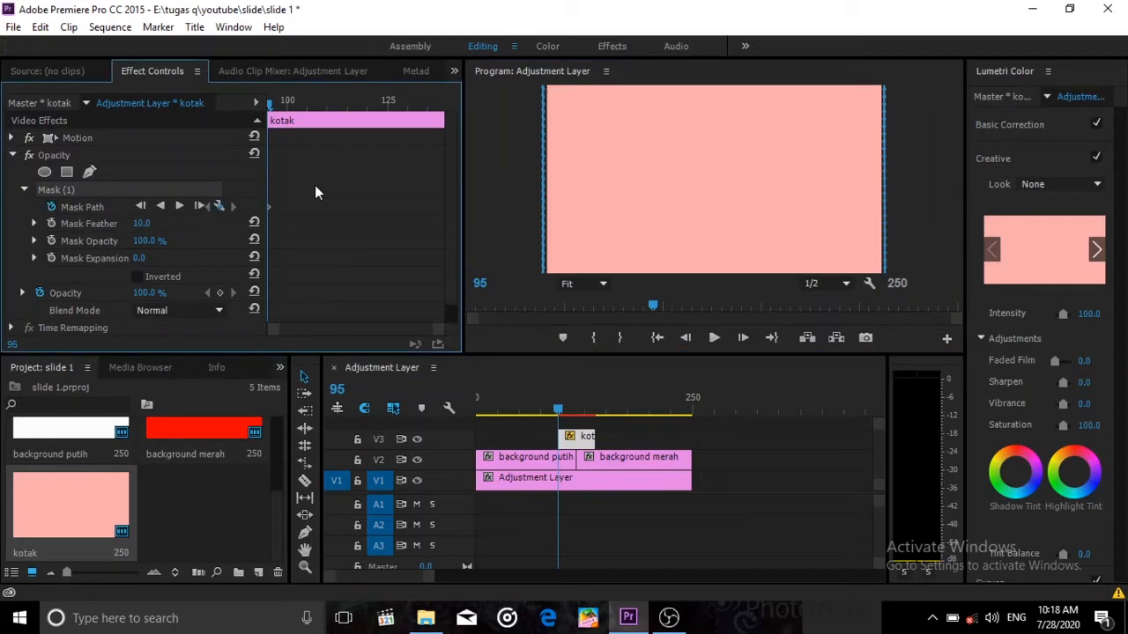
{"action": "key", "text": "Right"}
{"action": "key", "text": "Right"}
{"action": "key", "text": "Right"}
{"action": "key", "text": "Right"}
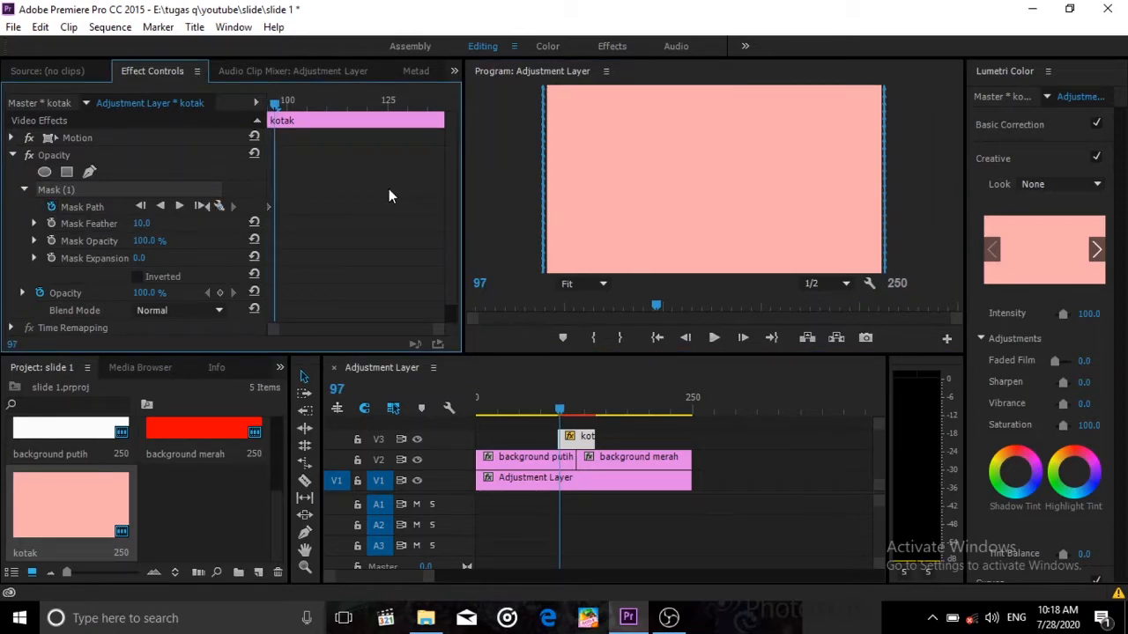
{"action": "key", "text": "Right"}
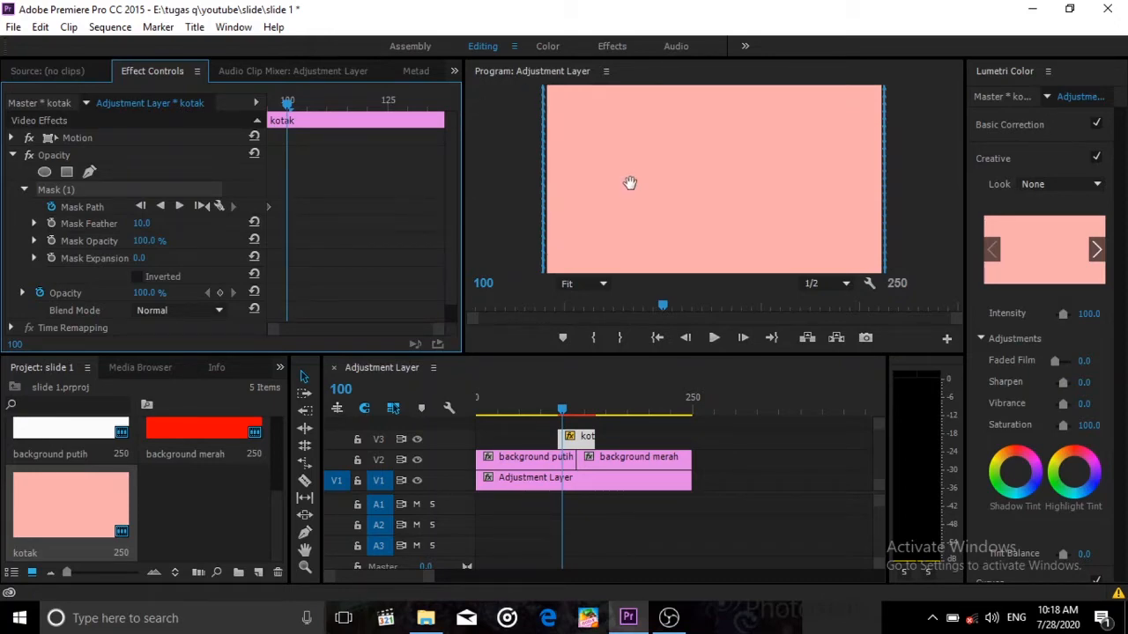
{"action": "left_click_drag", "start_coordinate": [629, 182], "coordinate": [885, 192]}
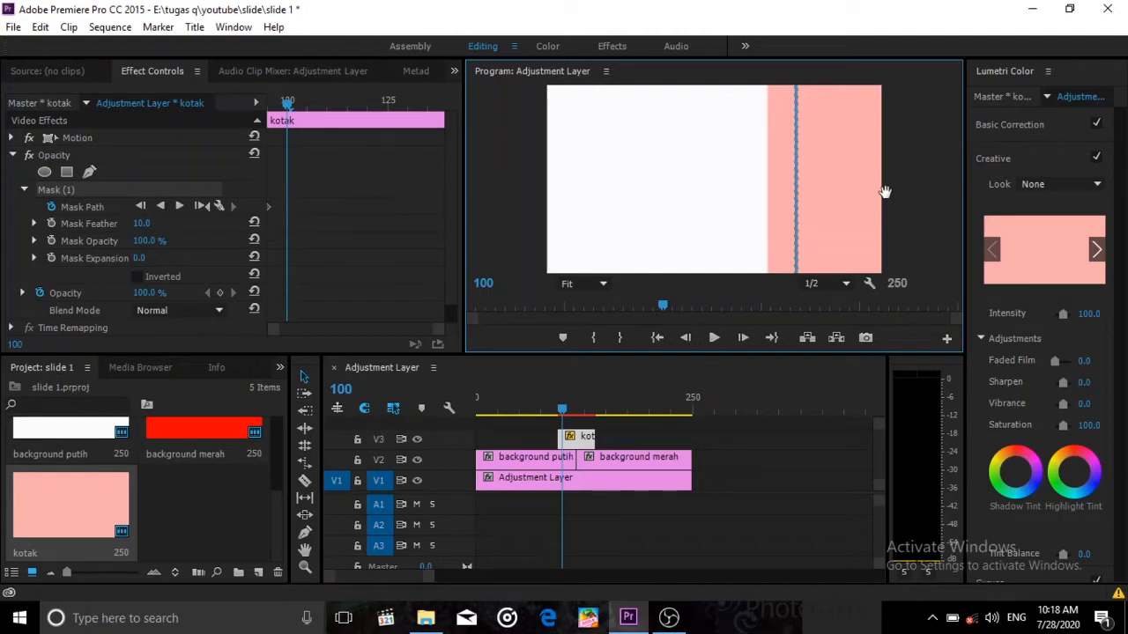
{"action": "left_click_drag", "start_coordinate": [885, 192], "coordinate": [975, 197]}
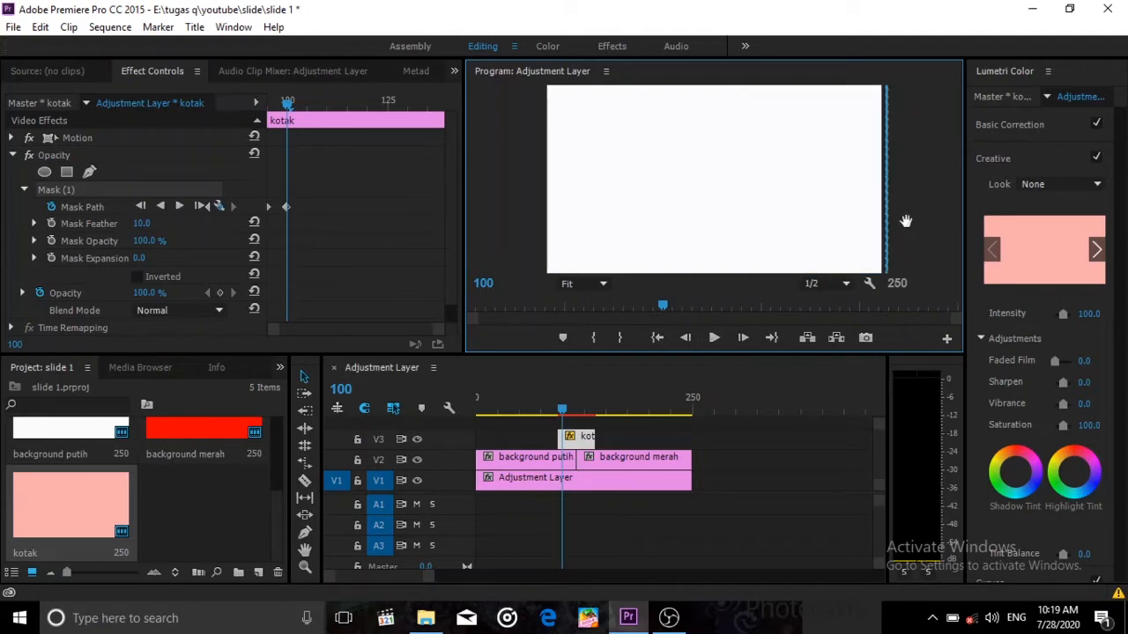
Step: Play back the sequence from just before the kotak clip to check the mask slide
{"action": "left_click", "coordinate": [564, 412]}
{"action": "left_click_drag", "start_coordinate": [564, 411], "coordinate": [548, 411]}
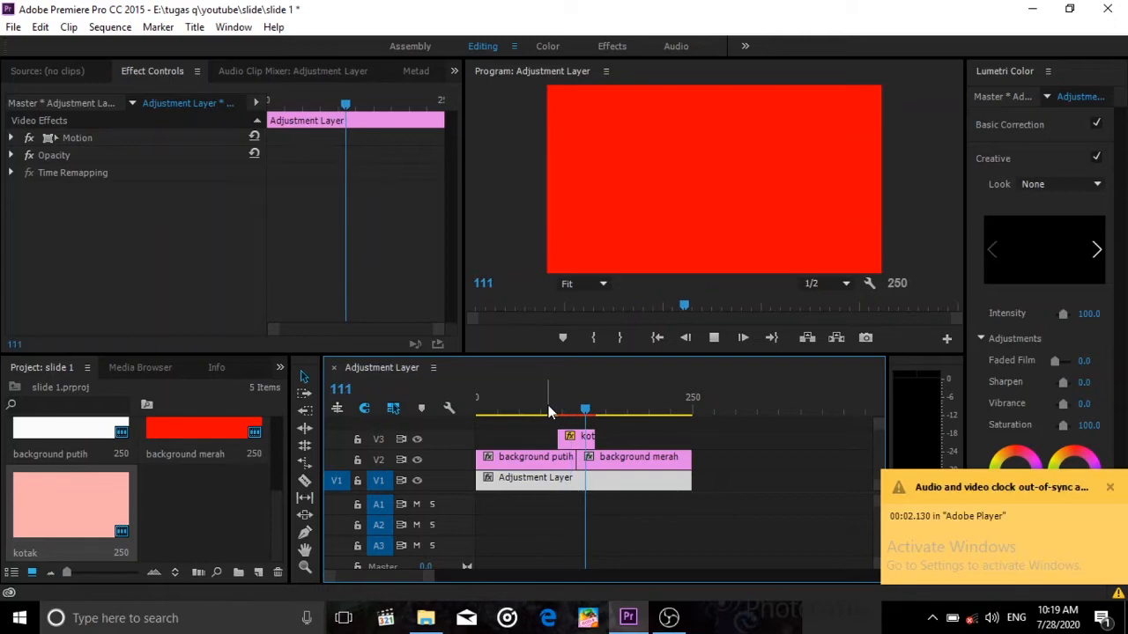
{"action": "key", "text": "space"}
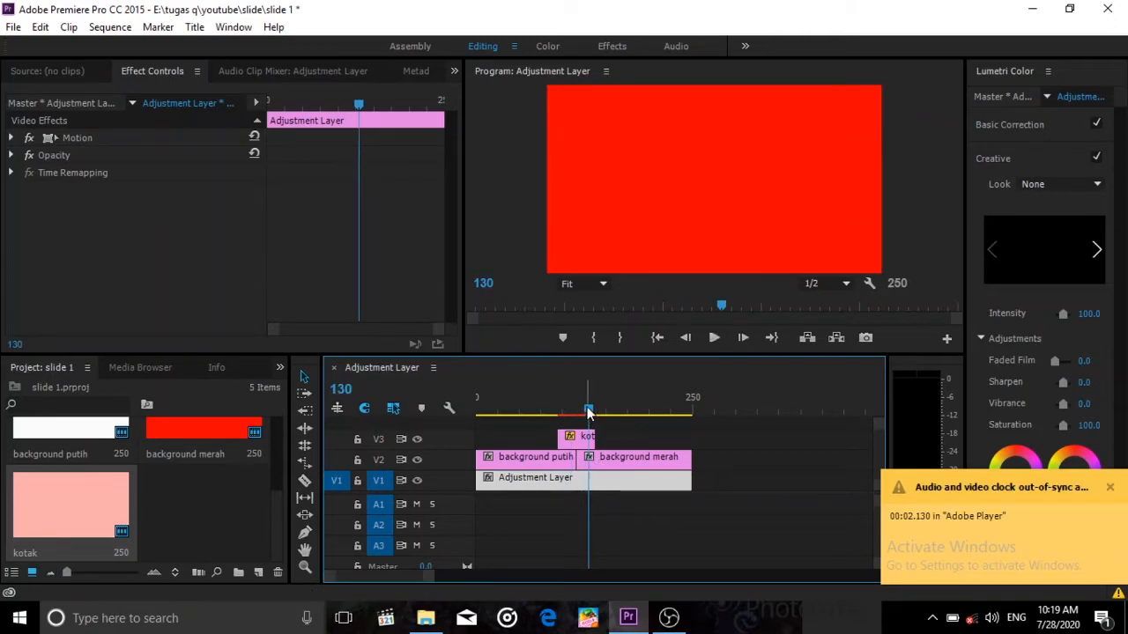
{"action": "left_click", "coordinate": [570, 410]}
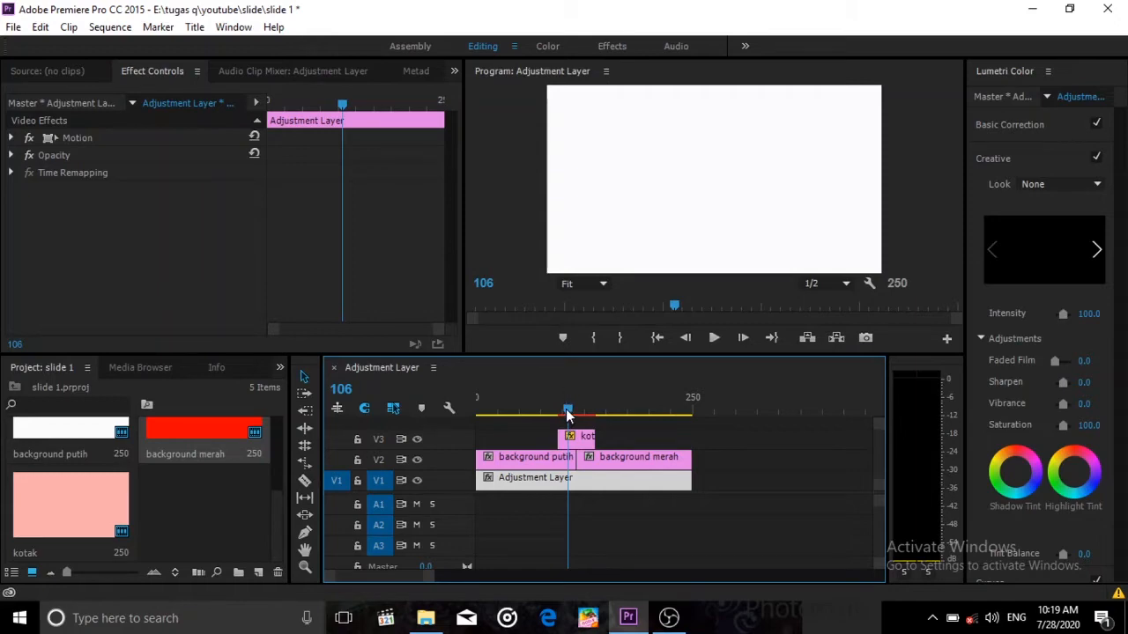
Step: Move the second Mask Path keyframe of the kotak clip to frame 132, near the clip's end, and scrub through the slower slide
{"action": "left_click_drag", "start_coordinate": [567, 411], "coordinate": [568, 412]}
{"action": "left_click", "coordinate": [578, 442]}
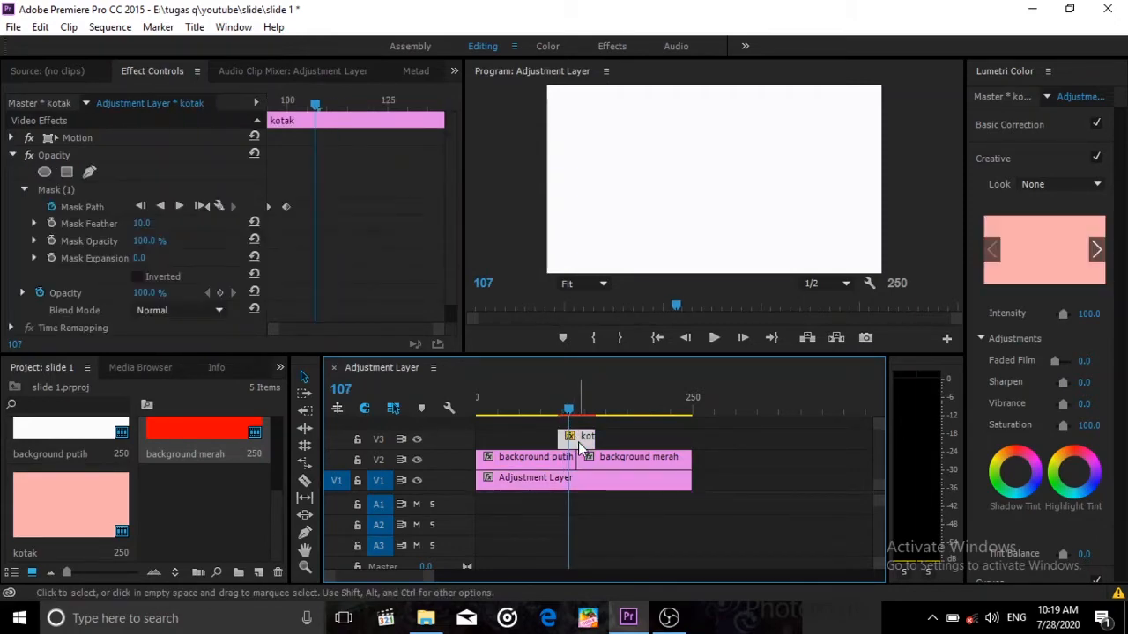
{"action": "left_click_drag", "start_coordinate": [318, 106], "coordinate": [395, 113]}
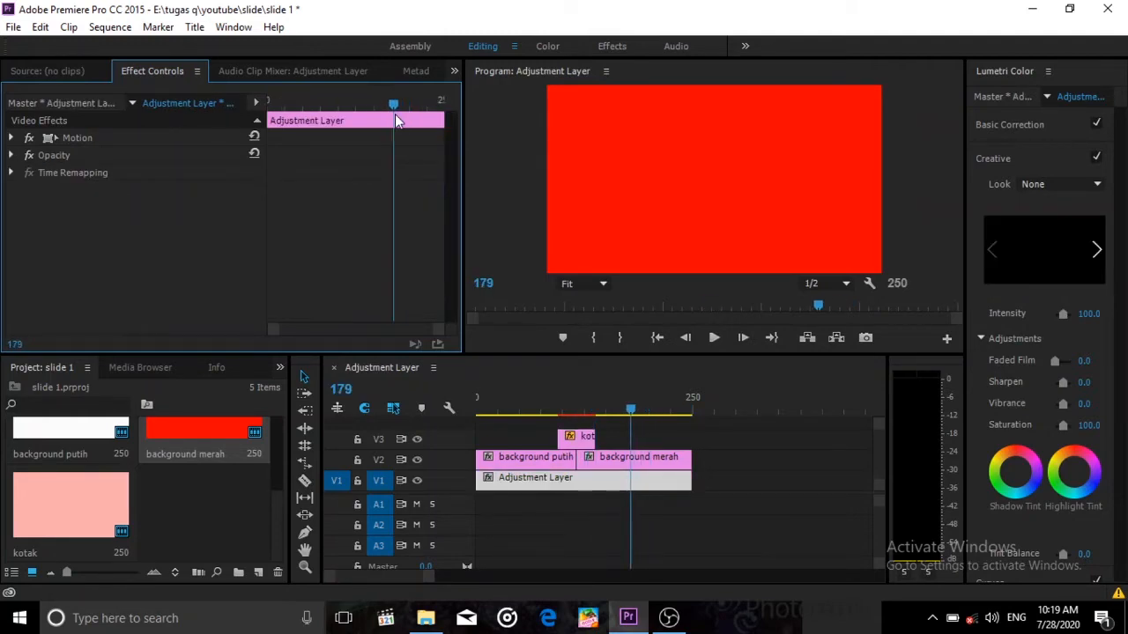
{"action": "left_click", "coordinate": [589, 414]}
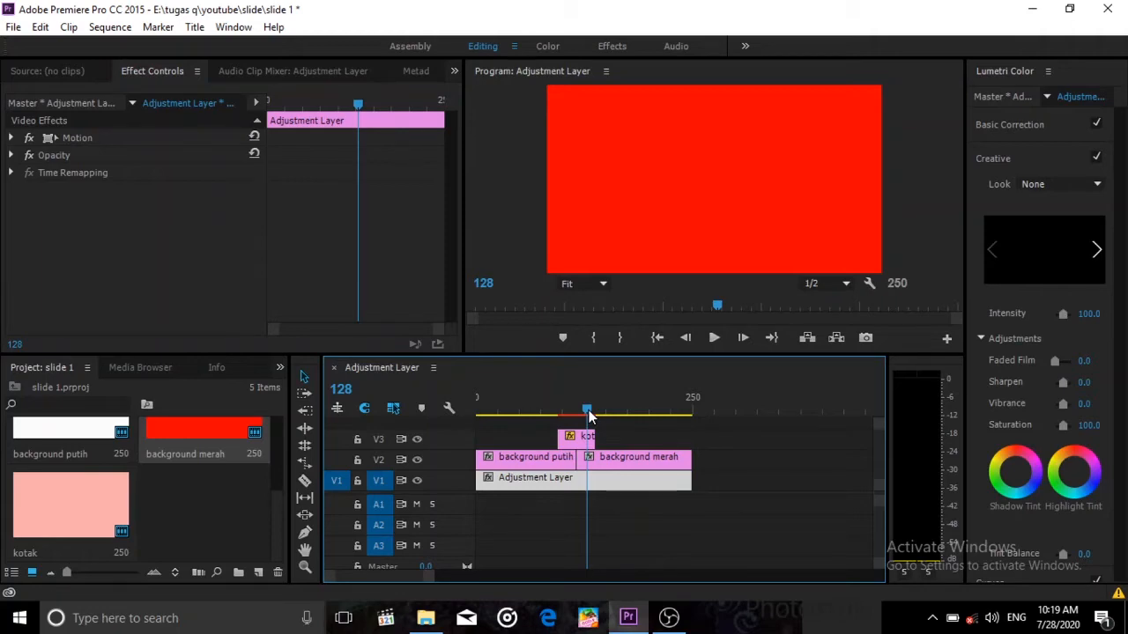
{"action": "left_click_drag", "start_coordinate": [590, 416], "coordinate": [593, 416]}
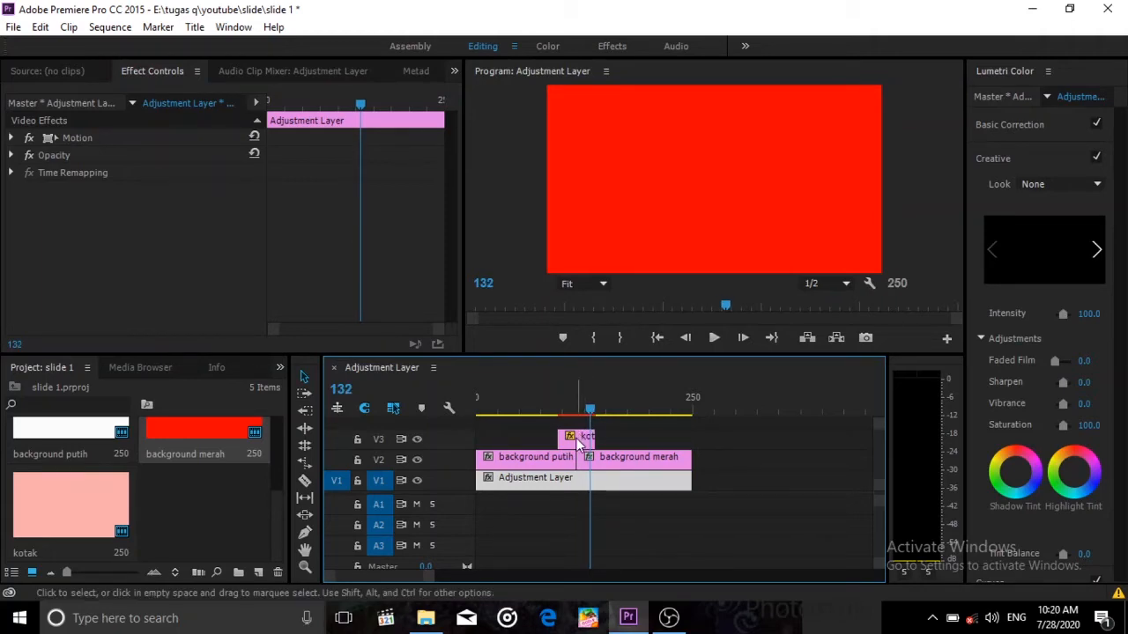
{"action": "left_click", "coordinate": [575, 437]}
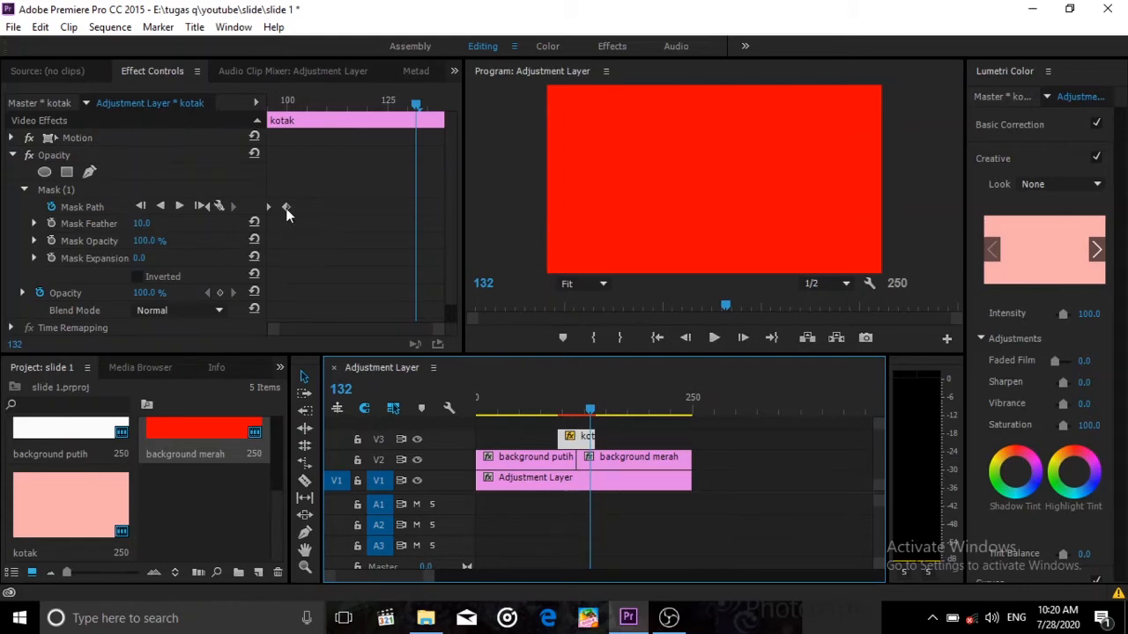
{"action": "left_click_drag", "start_coordinate": [285, 207], "coordinate": [412, 216]}
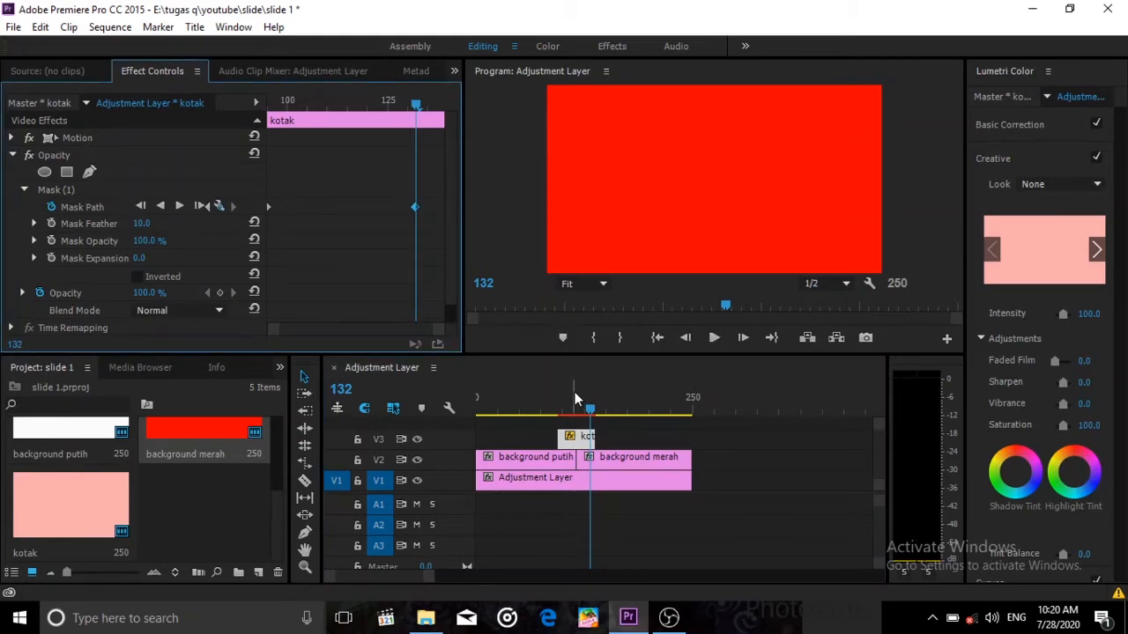
{"action": "left_click_drag", "start_coordinate": [593, 412], "coordinate": [559, 413]}
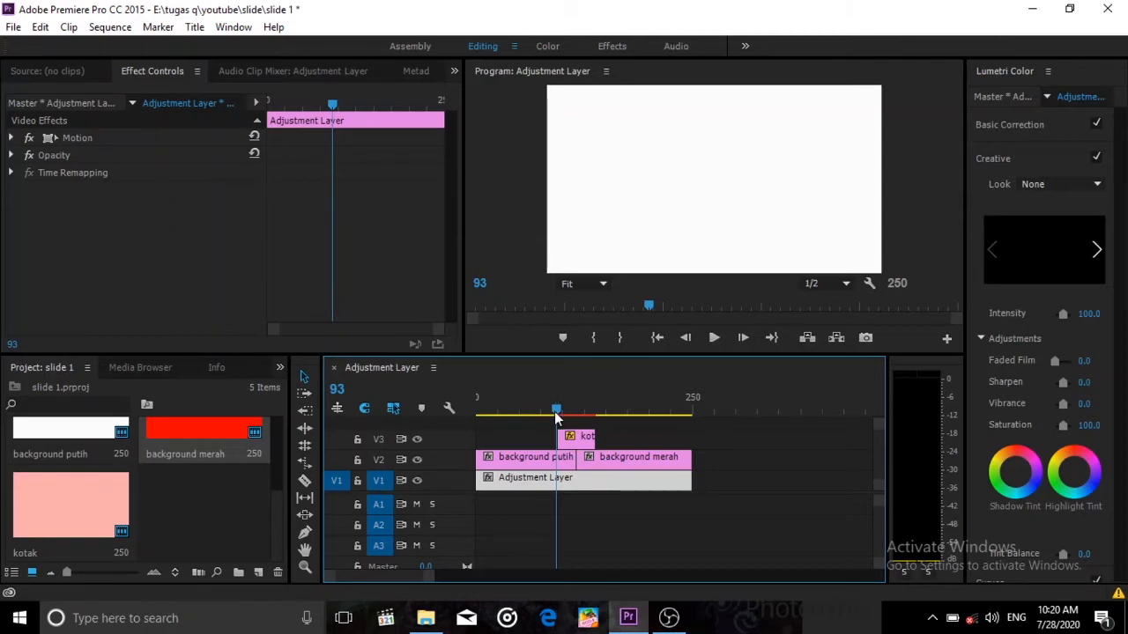
{"action": "mouse_move", "coordinate": [556, 420]}
{"action": "left_mouse_down"}
{"action": "mouse_move", "coordinate": [578, 427]}
{"action": "mouse_move", "coordinate": [555, 418]}
{"action": "left_mouse_up"}
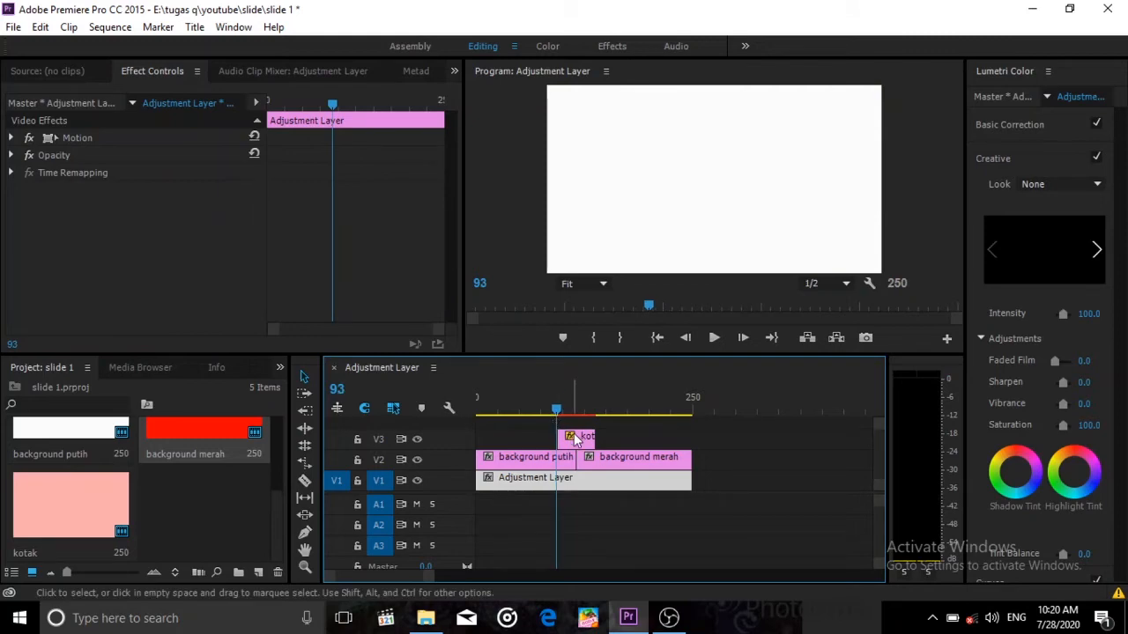
Step: Open the kotak title for editing and change the rectangle's fill color to near-white FCFBFB
{"action": "double_click", "coordinate": [578, 439]}
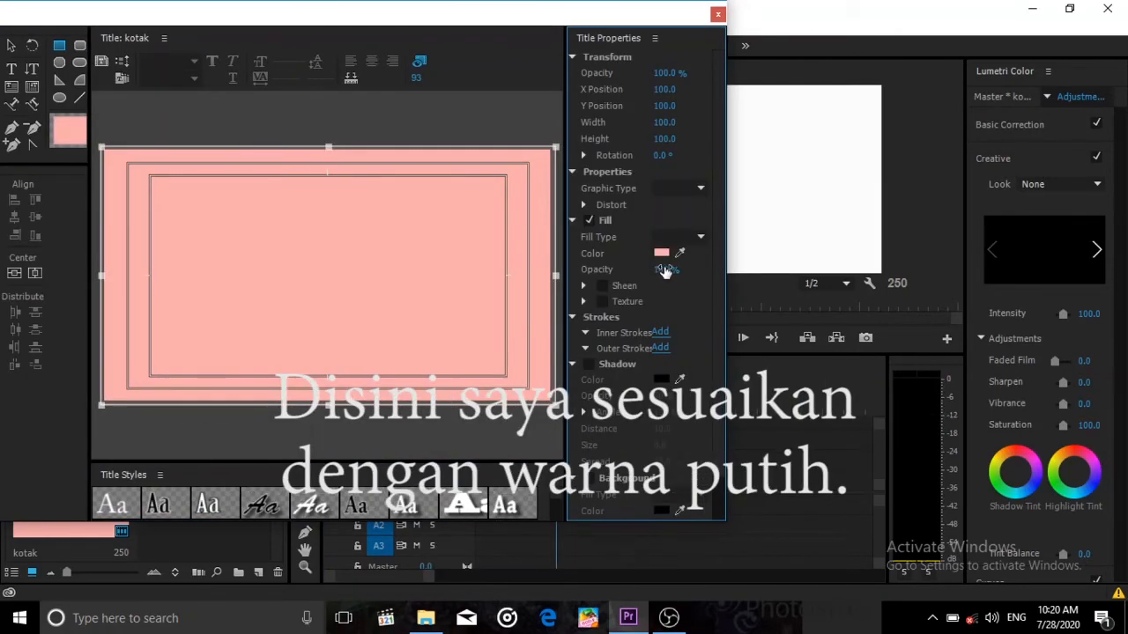
{"action": "left_click", "coordinate": [661, 253]}
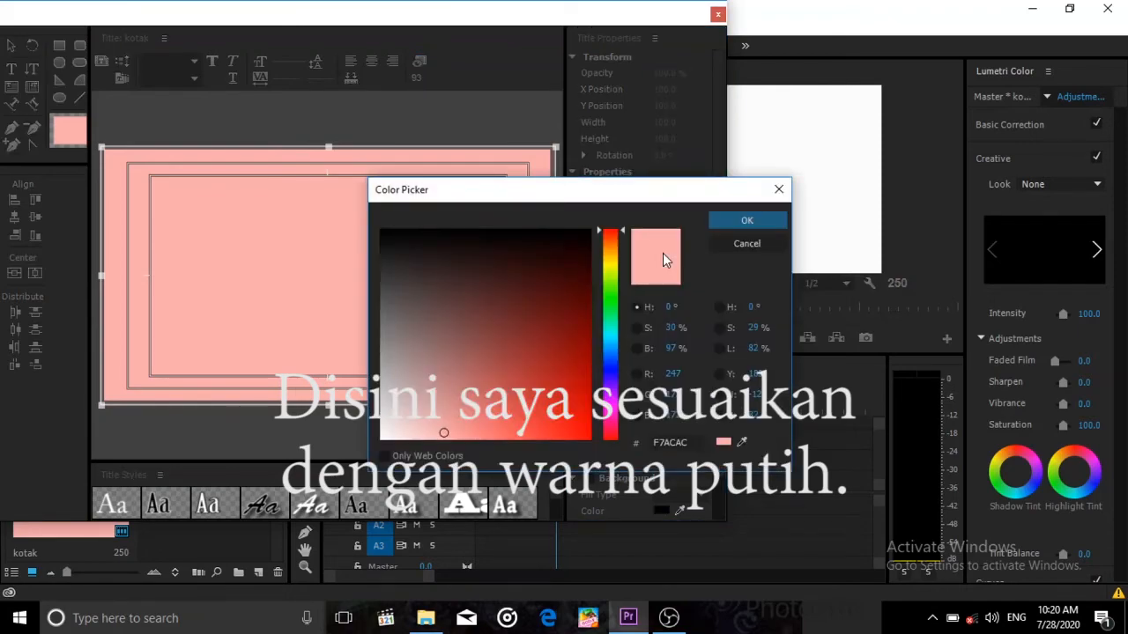
{"action": "left_click_drag", "start_coordinate": [446, 434], "coordinate": [380, 437]}
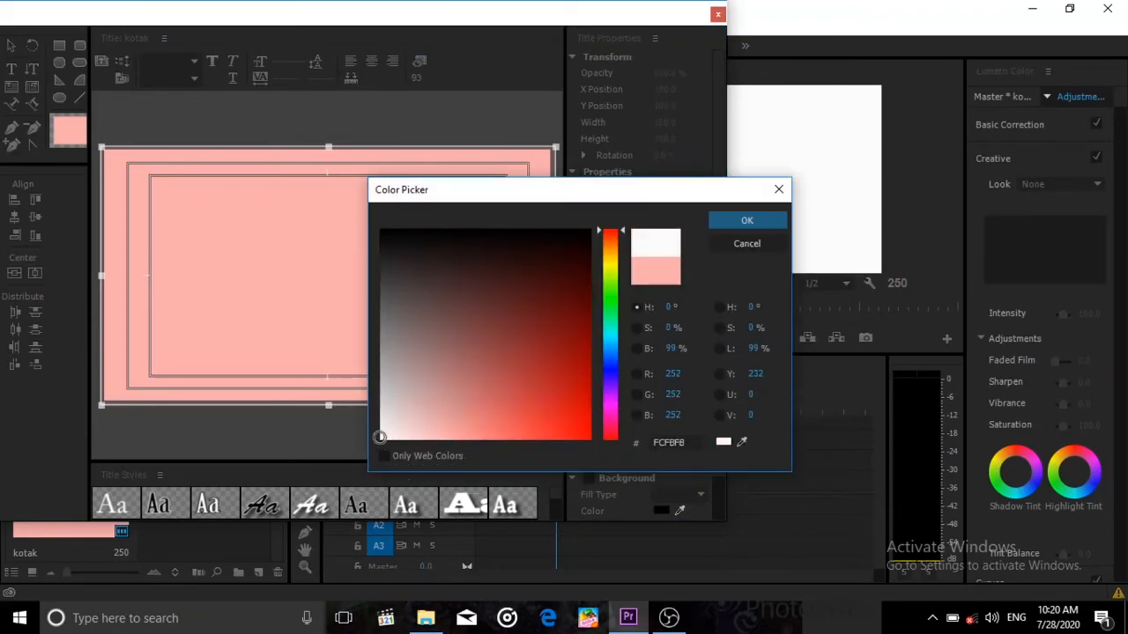
{"action": "left_click", "coordinate": [745, 221]}
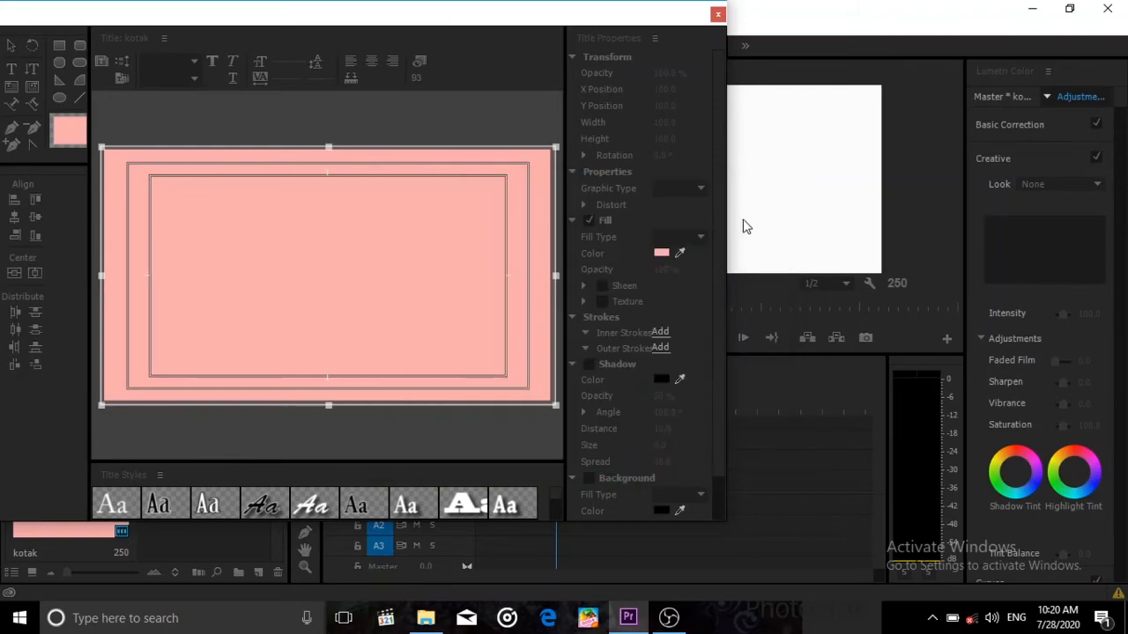
Step: With the title editor closed, trim the end of background putih to frame 95, where kotak starts, and move background merah back to meet it
{"action": "left_click", "coordinate": [717, 16]}
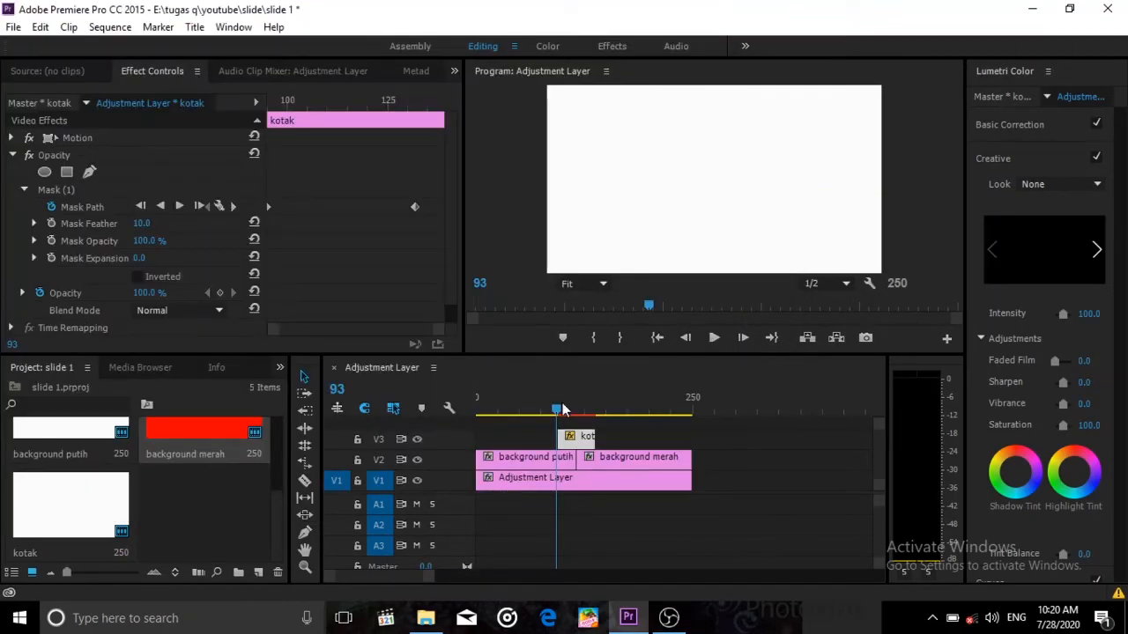
{"action": "mouse_move", "coordinate": [562, 405]}
{"action": "left_mouse_down"}
{"action": "mouse_move", "coordinate": [579, 412]}
{"action": "mouse_move", "coordinate": [559, 417]}
{"action": "left_mouse_up"}
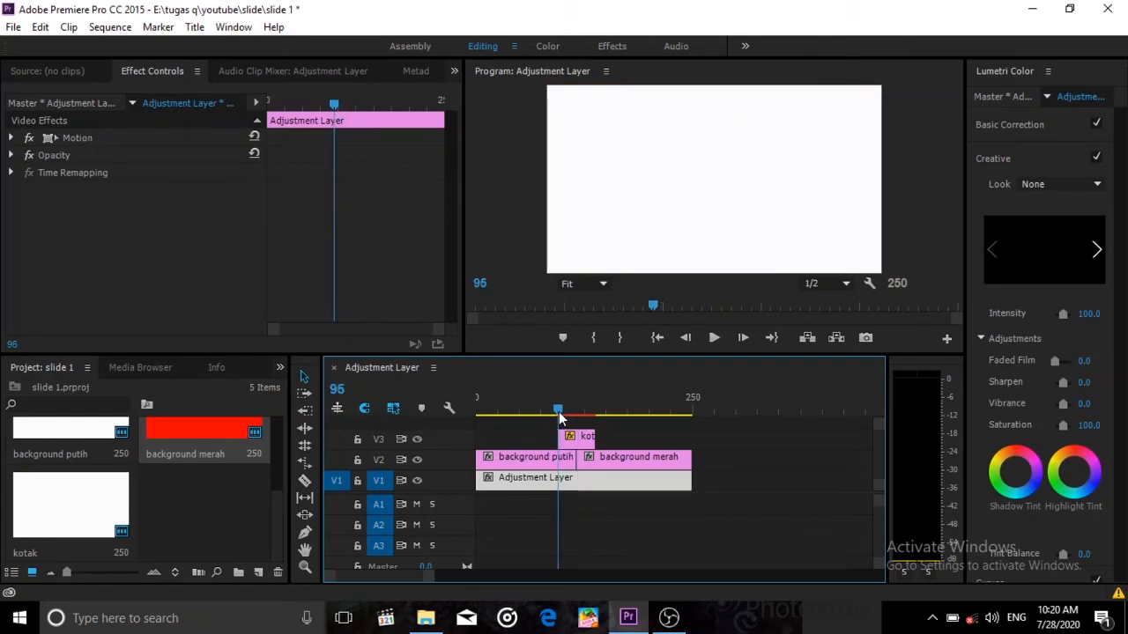
{"action": "left_click", "coordinate": [564, 466]}
{"action": "left_click_drag", "start_coordinate": [575, 463], "coordinate": [564, 465]}
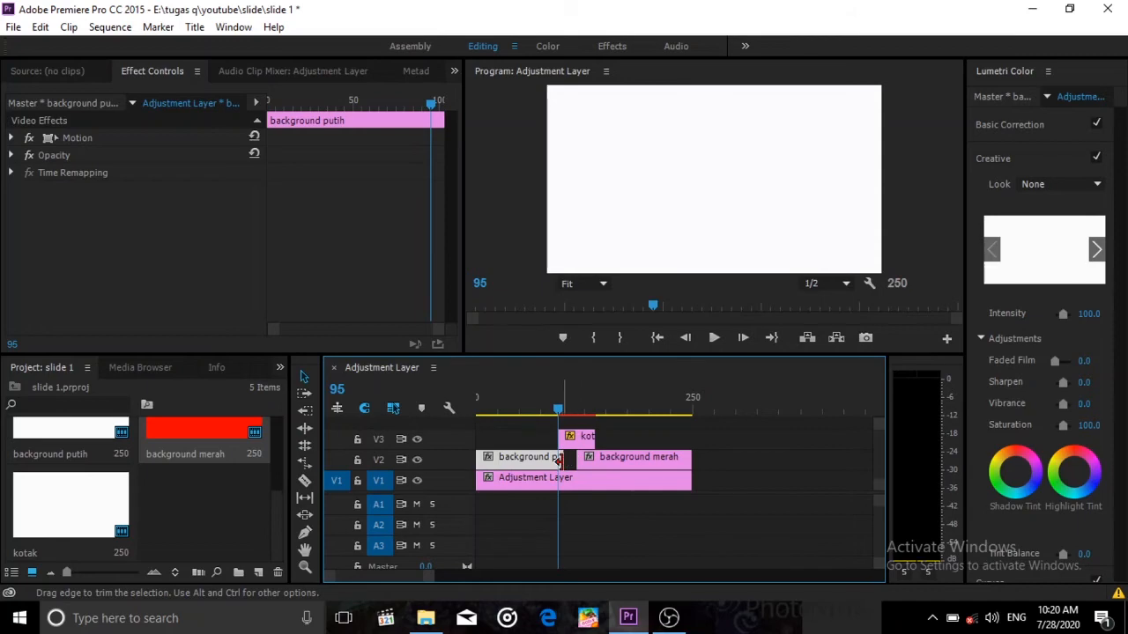
{"action": "left_click_drag", "start_coordinate": [557, 463], "coordinate": [582, 463]}
Step: Play back the sequence from just before the kotak clip several times to check the white-to-red slide transition
{"action": "left_click", "coordinate": [558, 415]}
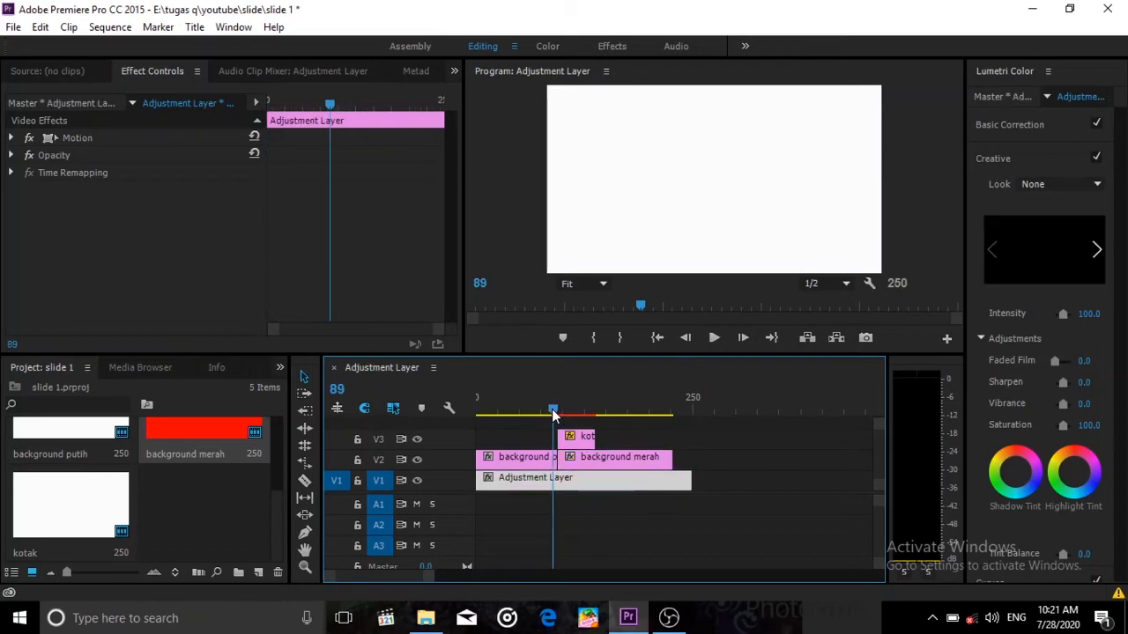
{"action": "mouse_move", "coordinate": [561, 414]}
{"action": "left_mouse_down"}
{"action": "mouse_move", "coordinate": [604, 421]}
{"action": "mouse_move", "coordinate": [554, 411]}
{"action": "left_mouse_up"}
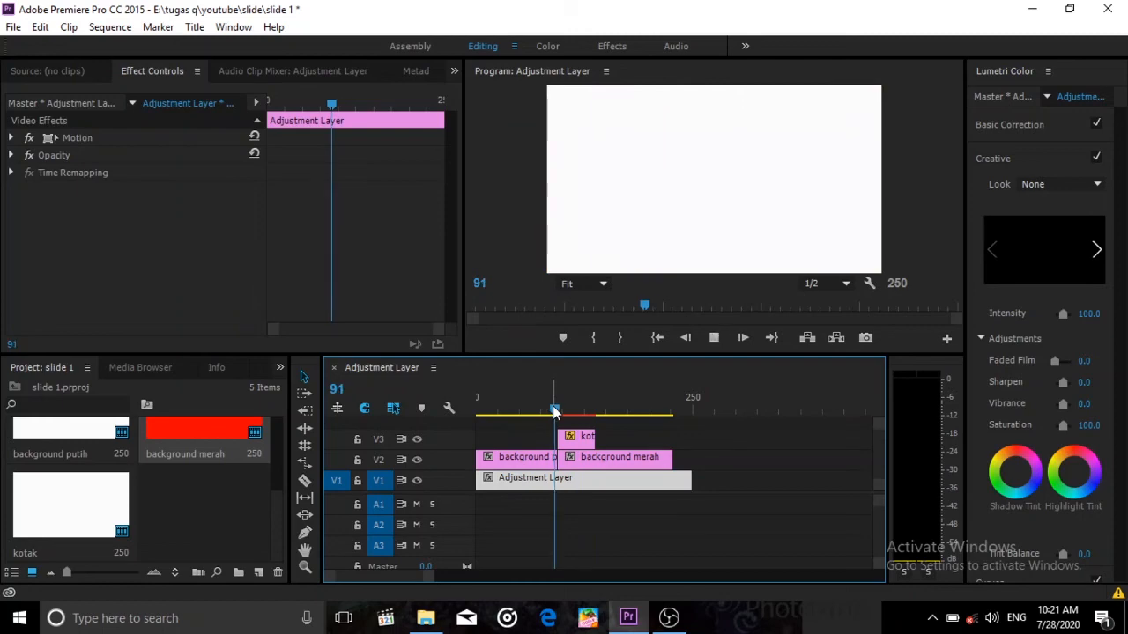
{"action": "key", "text": "space"}
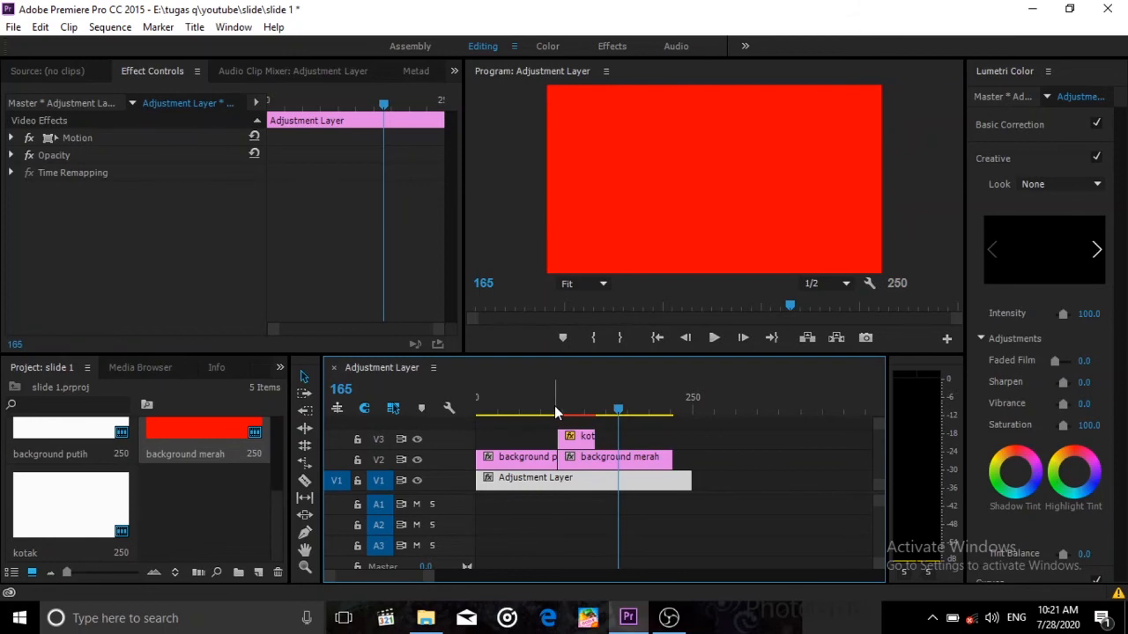
{"action": "left_click", "coordinate": [549, 412]}
{"action": "key", "text": "space"}
{"action": "left_click_drag", "start_coordinate": [565, 409], "coordinate": [565, 410]}
{"action": "key", "text": "space"}
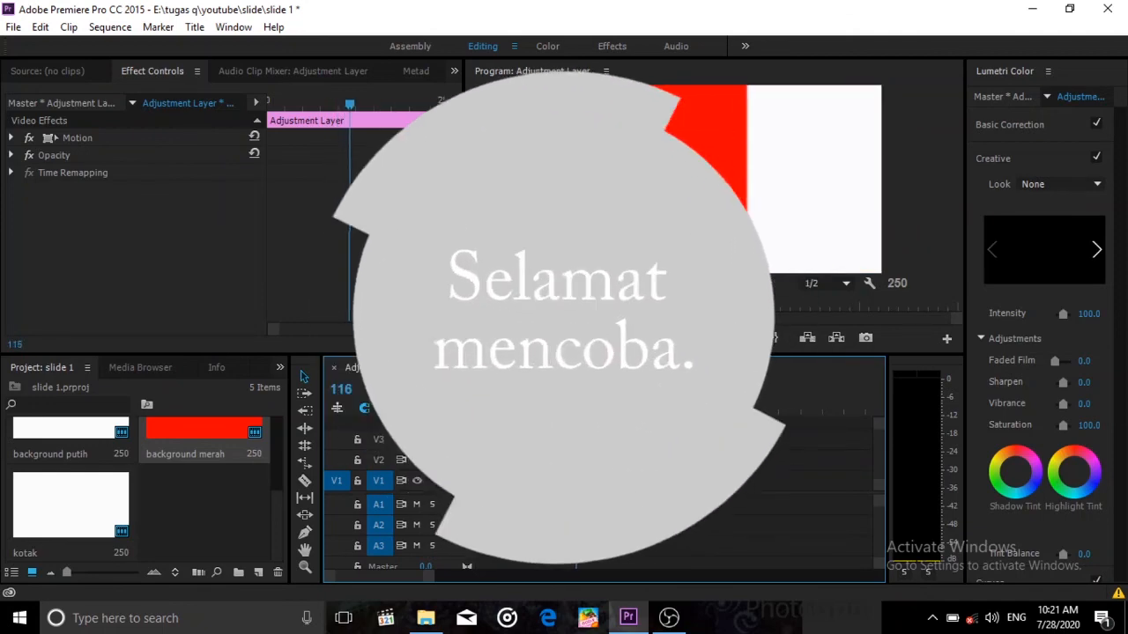